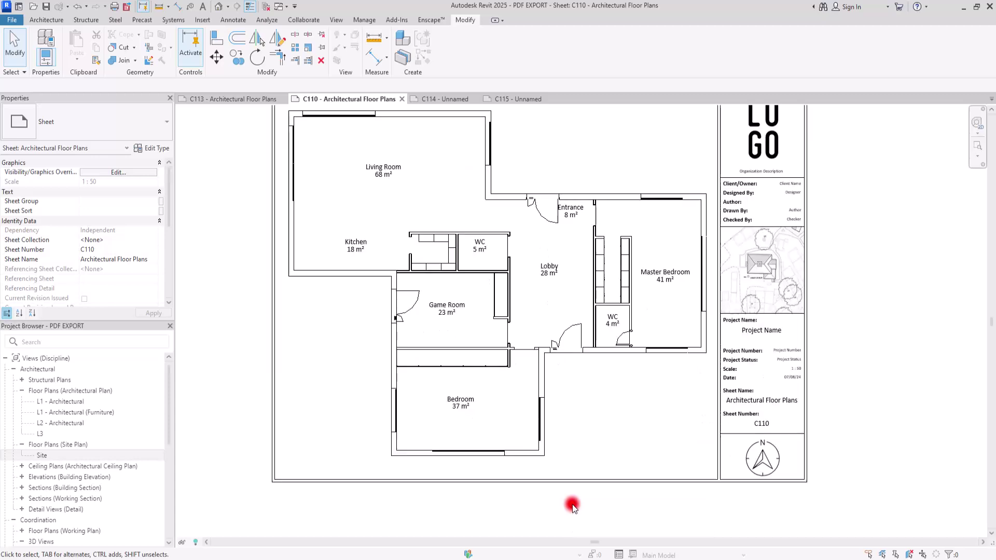
Look over the layouts of sheets C110 and C114.
middle_drag(574, 252, 575, 279)
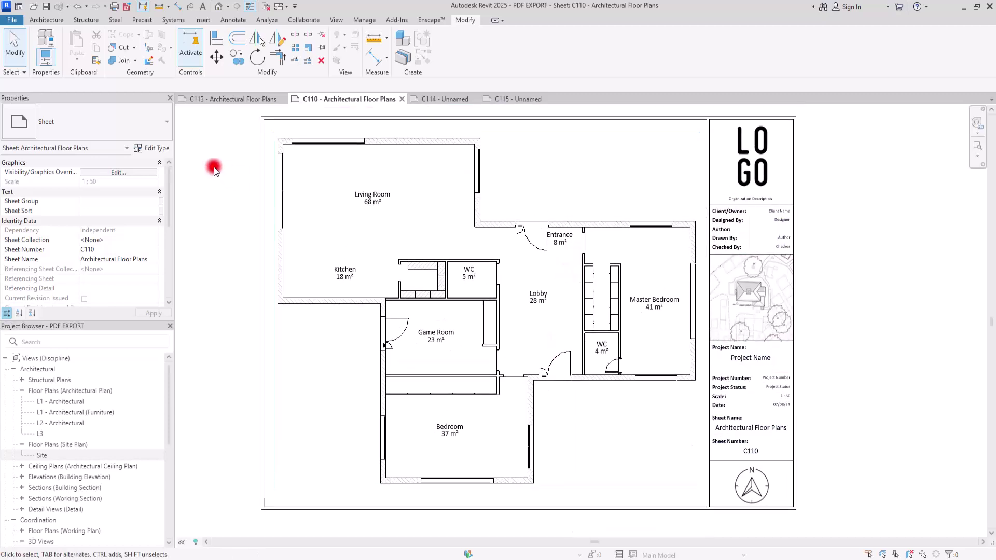
click(430, 98)
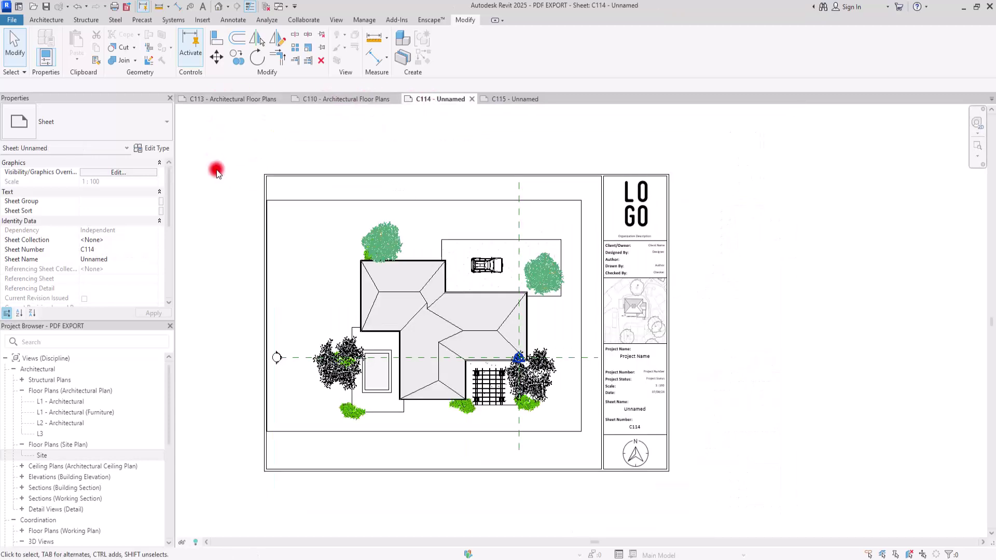
scroll(216, 167, up, 1)
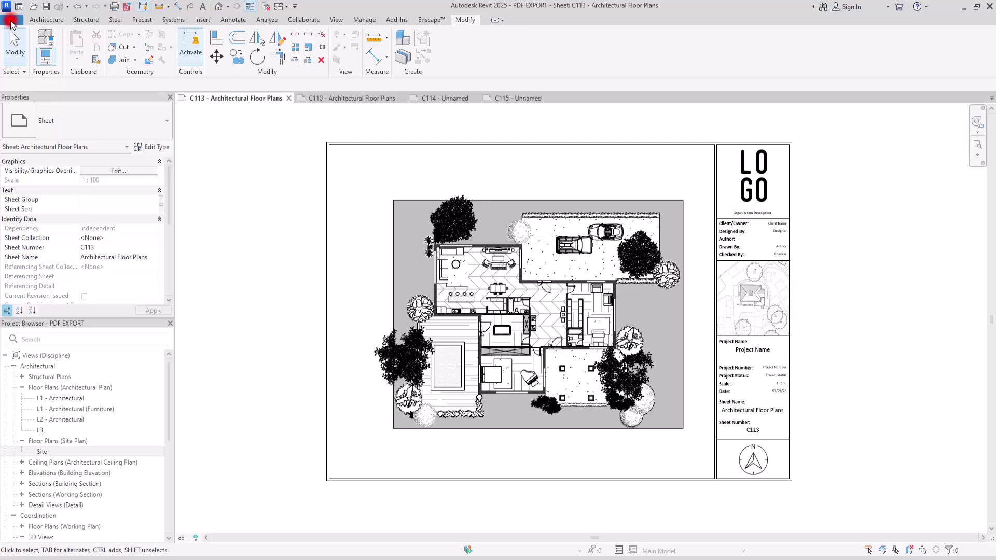
Open the PDF export settings for sheet C113 and set the export range to the visible portion of the current window.
click(11, 22)
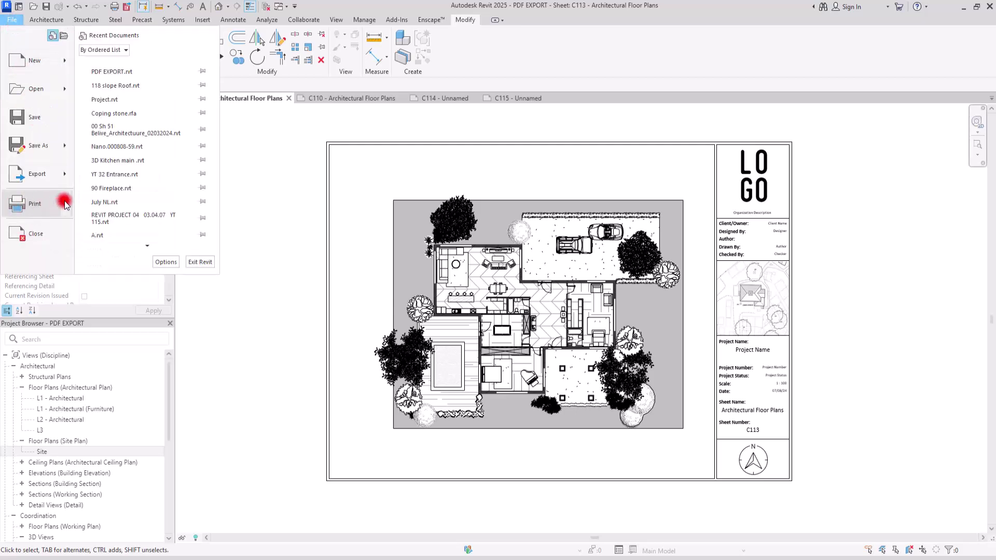
mouse_move(66, 205)
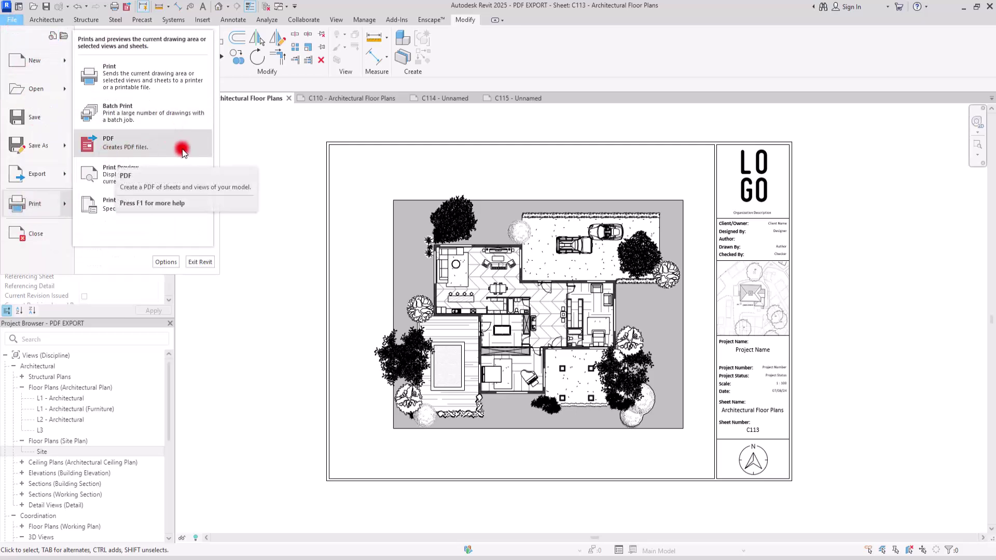
mouse_move(66, 177)
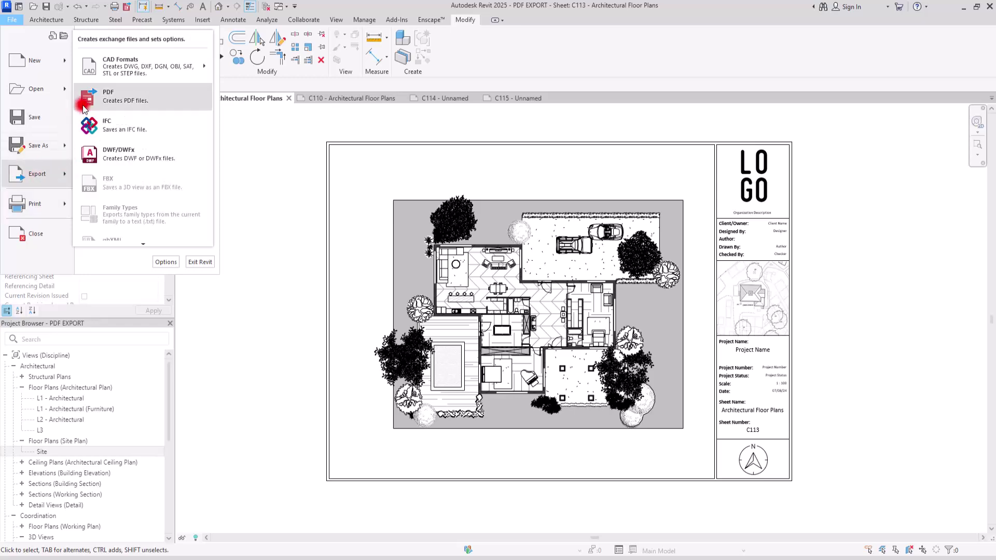
click(171, 98)
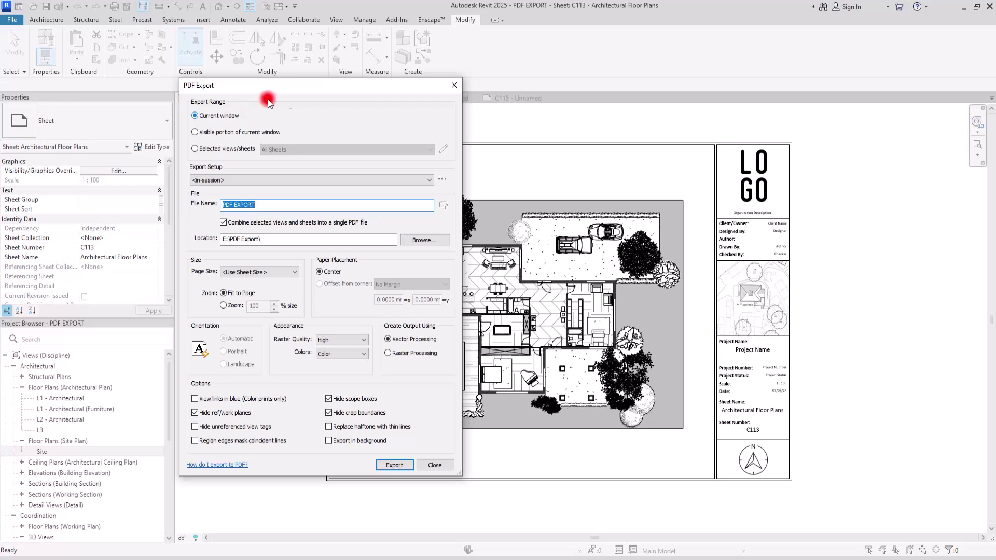
drag(327, 94, 205, 82)
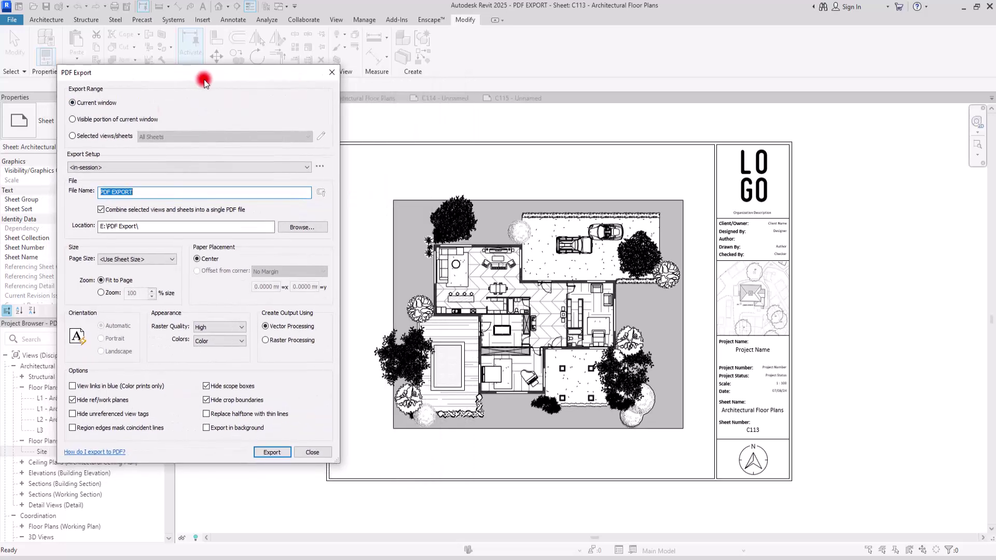
click(93, 107)
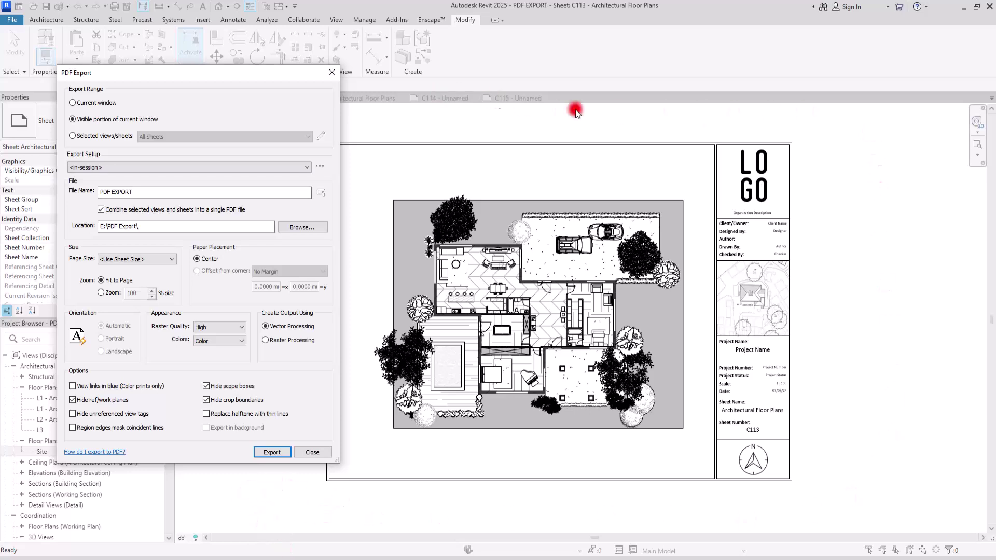
Frame the lower title block area of sheet C113 and reopen the PDF export settings.
click(334, 77)
scroll(820, 390, up, 5)
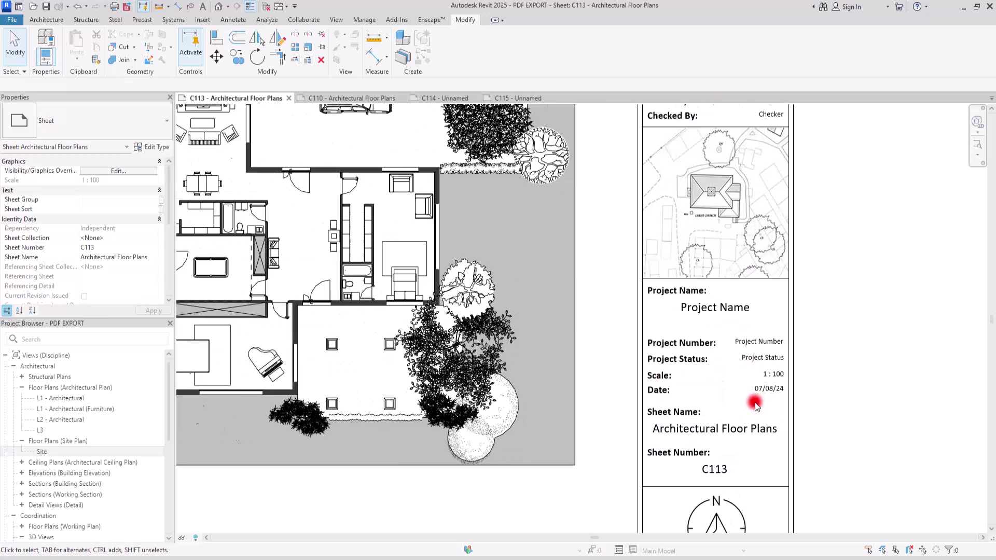
scroll(755, 405, up, 1)
middle_drag(714, 378, 683, 359)
key(ctrl+p)
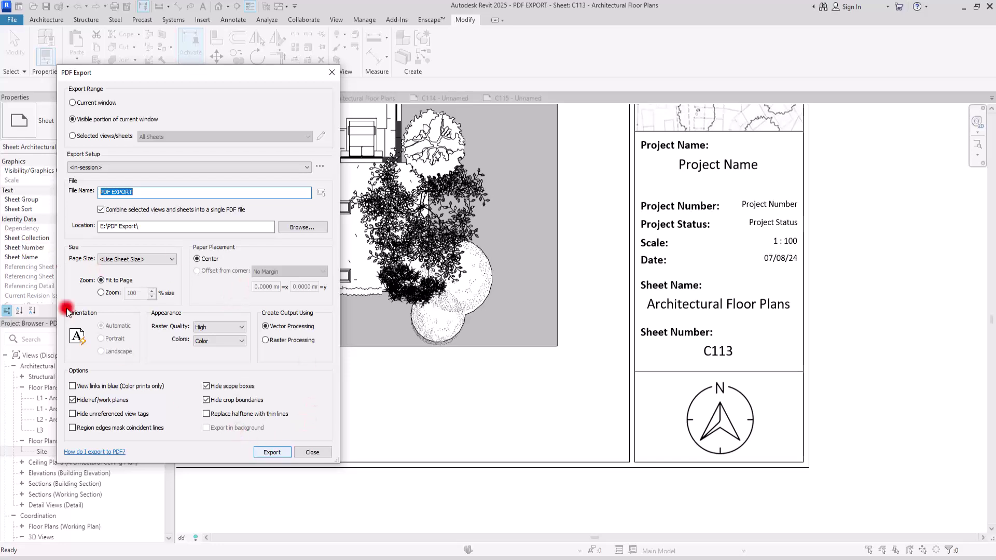
Export the visible portion with page size ISO A2 : 420 x 594 mm without saving the settings, and check the PDF's title block.
click(268, 452)
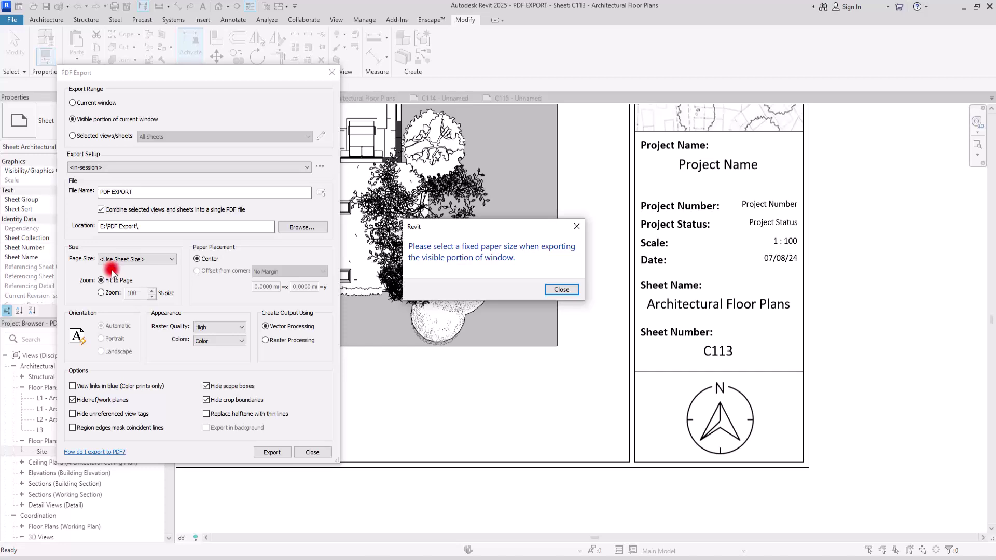
click(573, 228)
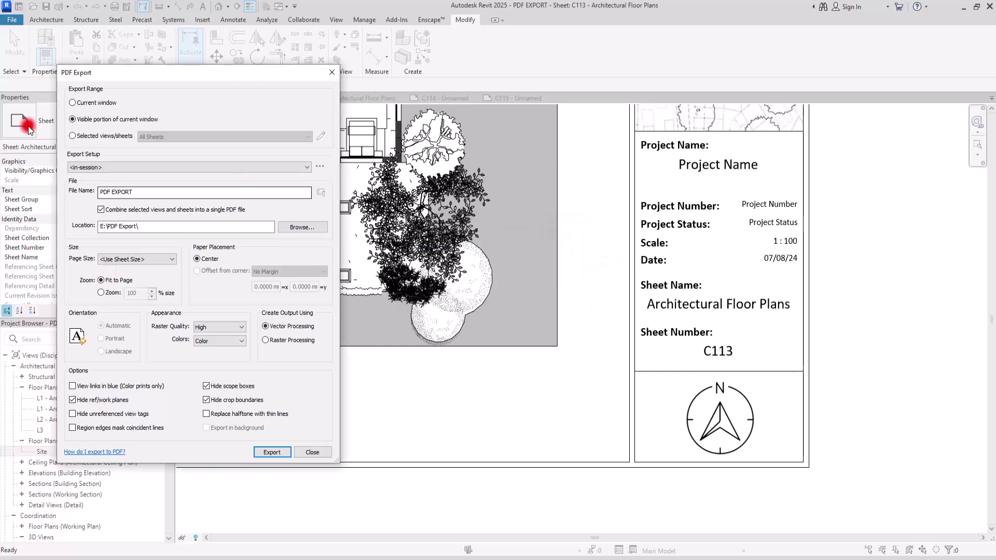
click(114, 260)
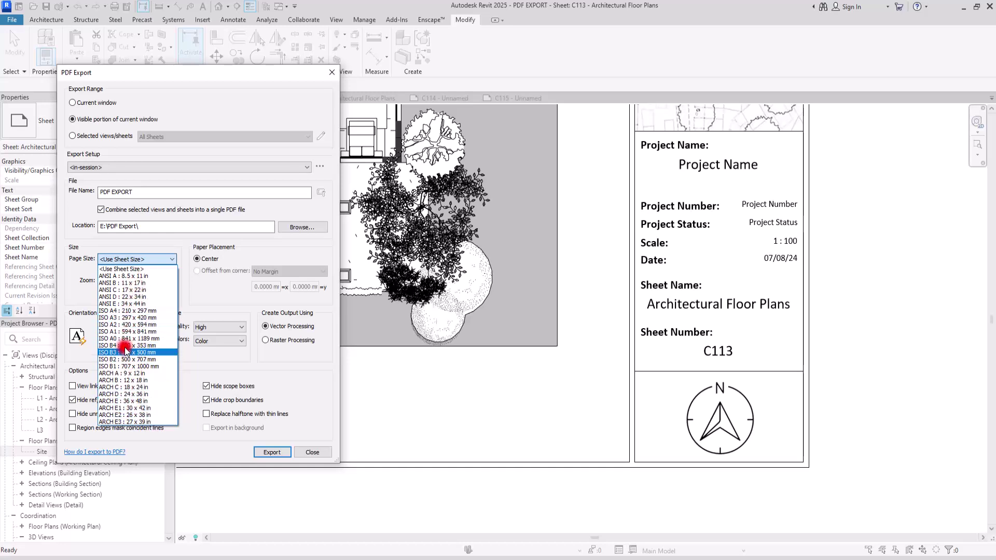
click(131, 325)
click(272, 452)
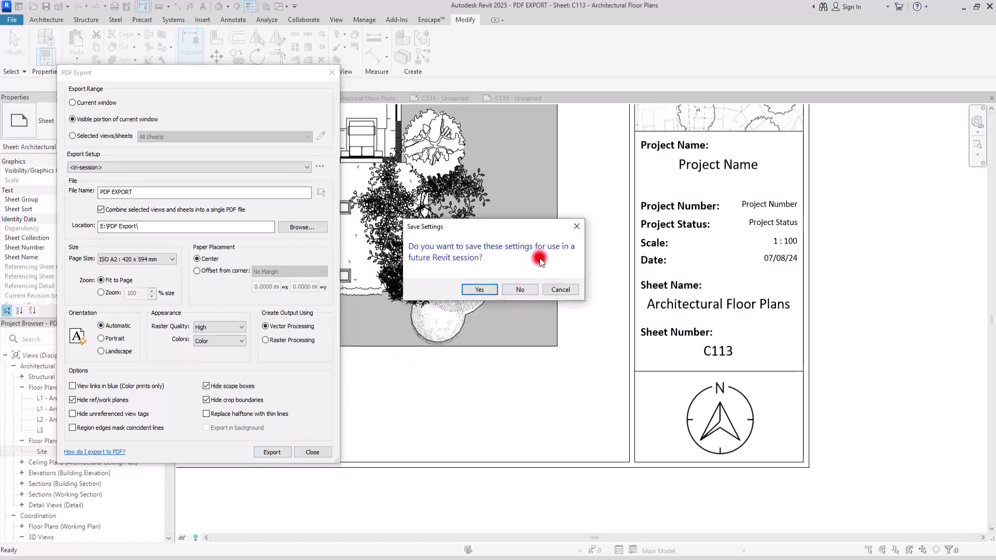
click(519, 289)
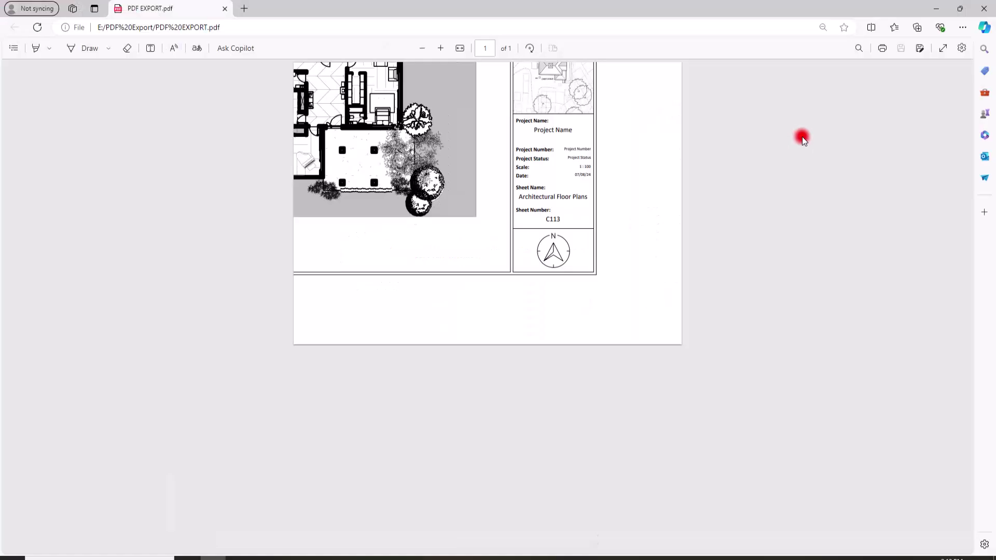
ctrl+scroll(802, 136, up, 2)
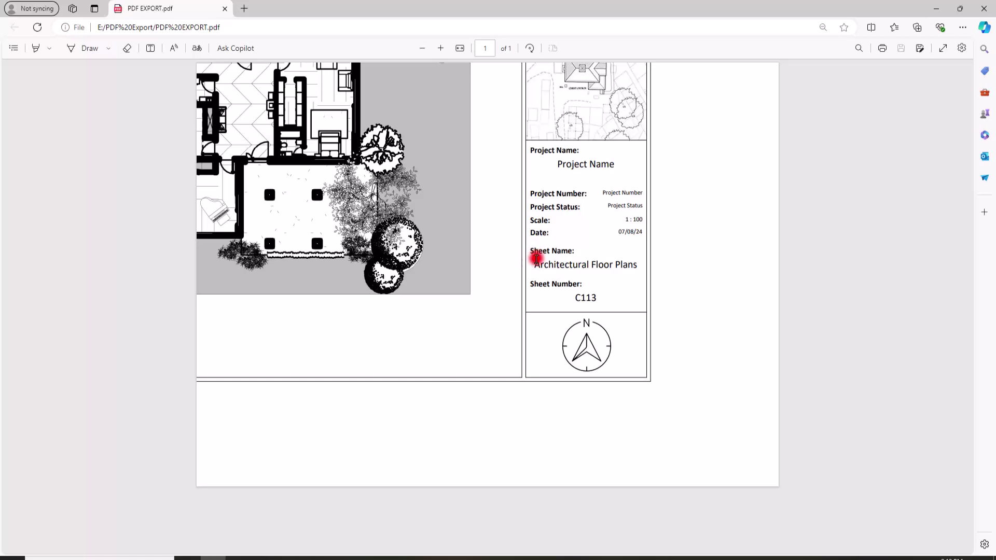
Switch back to Revit and set the PDF export range for sheet C113 to the current window.
key(alt+Tab)
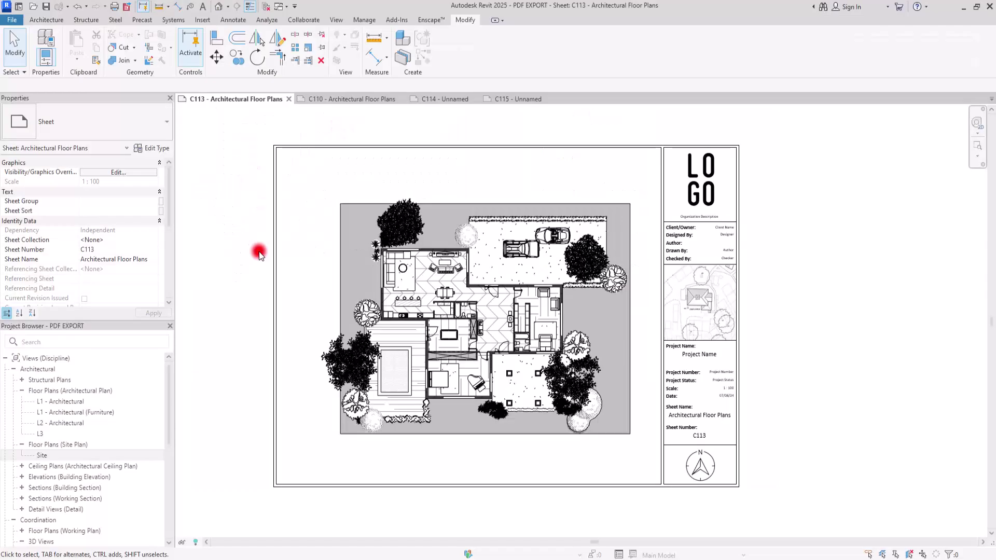
click(17, 21)
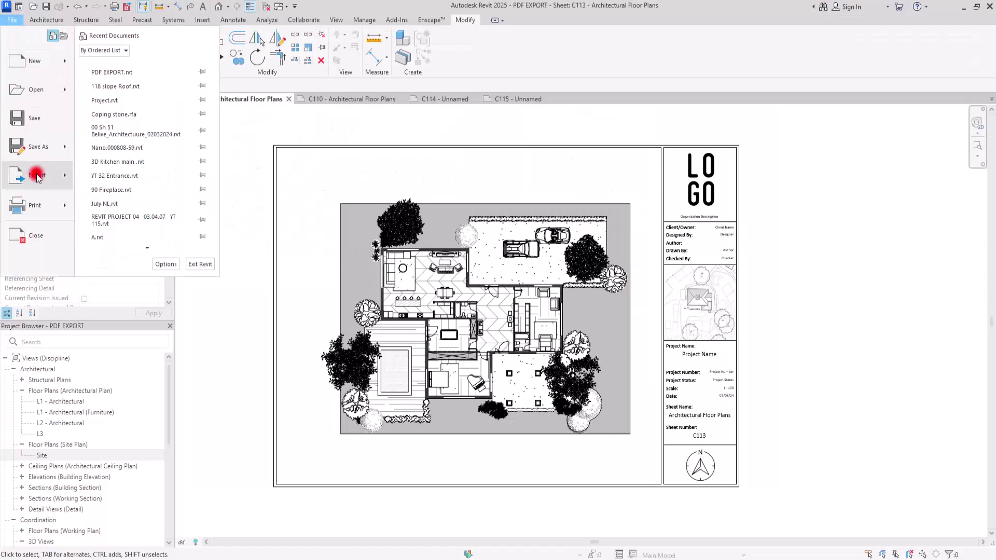
click(34, 173)
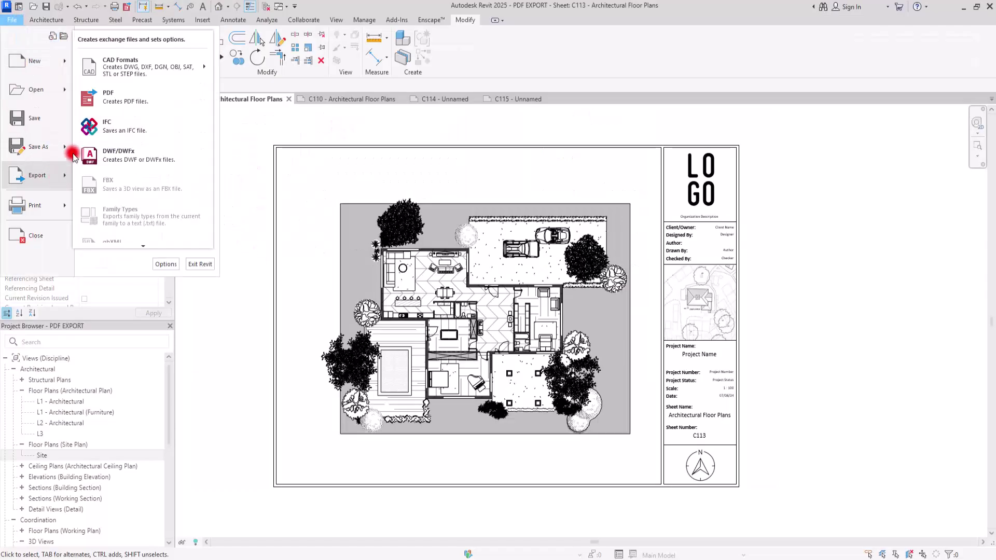
click(125, 98)
click(73, 104)
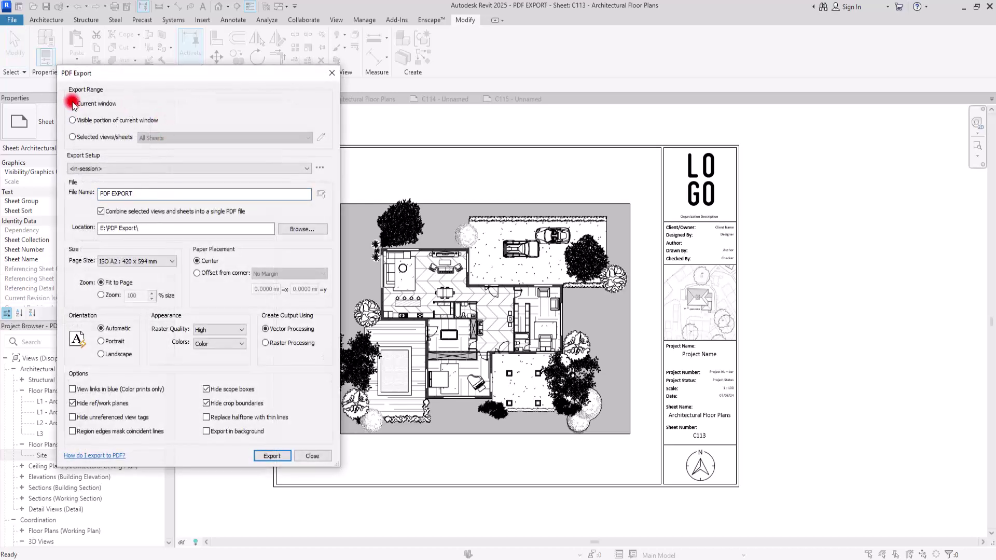
Name the export file PDF EXPORT1, export it and check the sheet in the PDF.
click(128, 192)
click(134, 196)
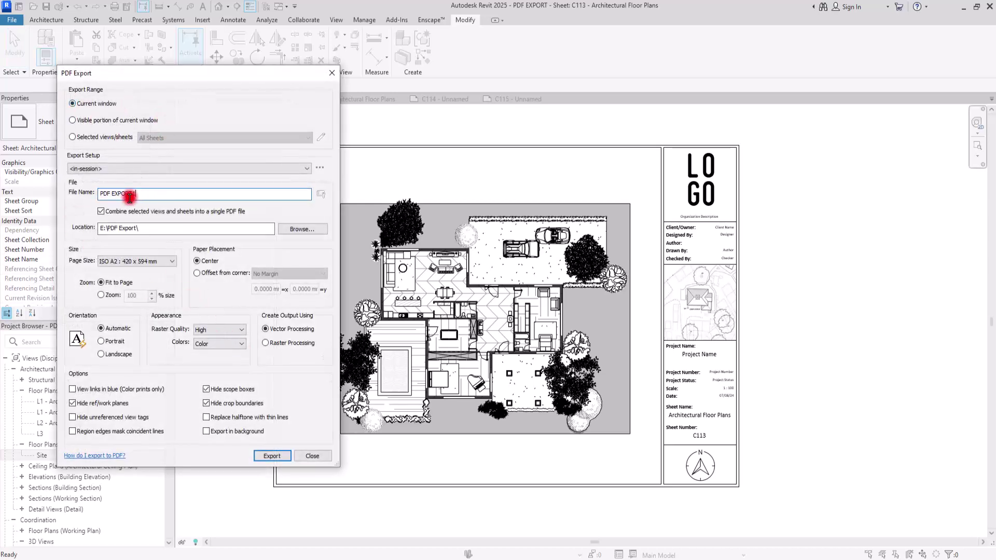
click(277, 456)
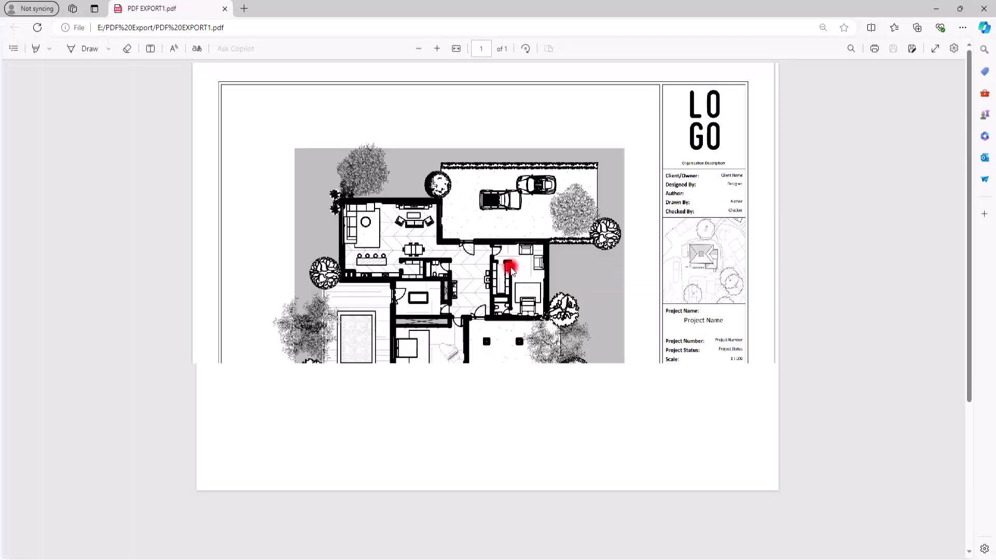
key(ctrl+minus)
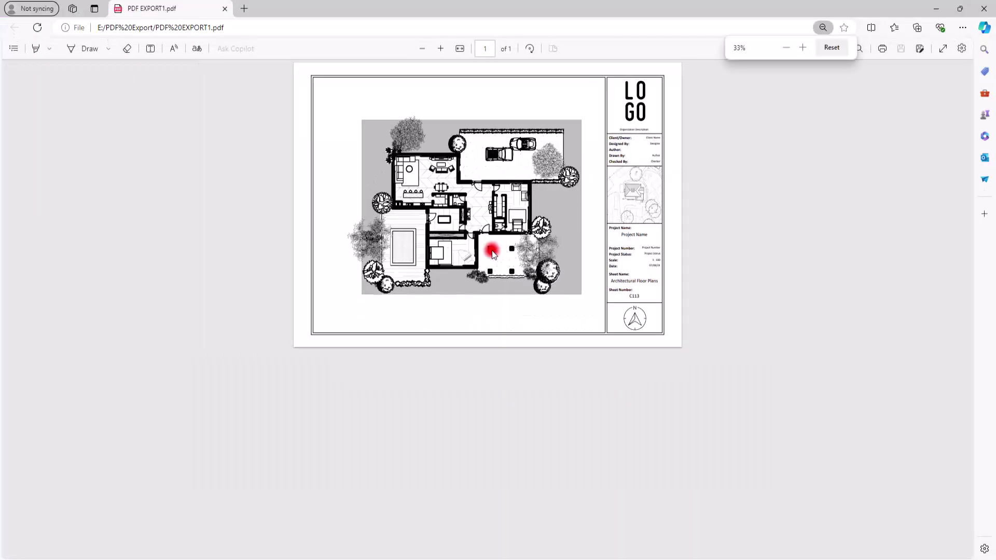
key(ctrl+plus)
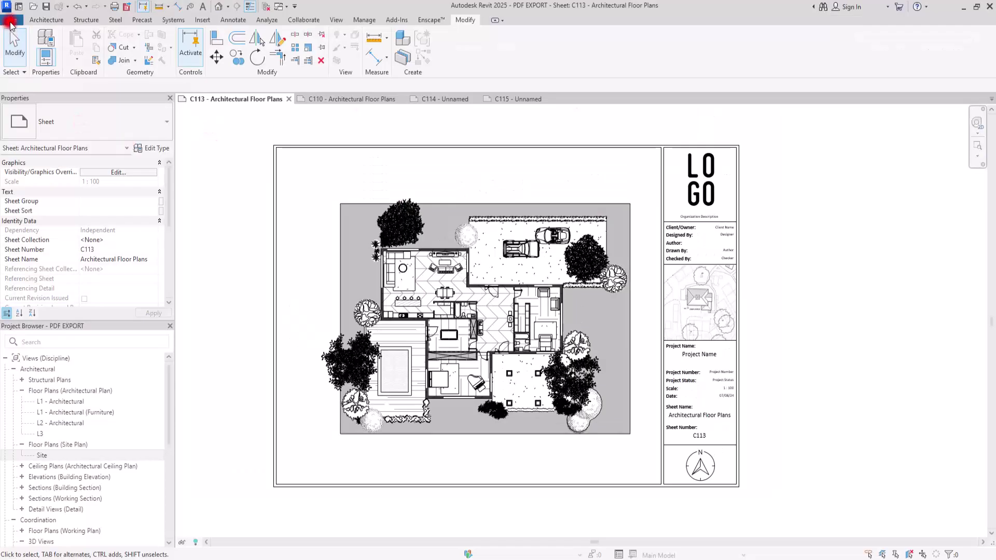
Set a new PDF export to selected views/sheets and open the All Sheets print set for editing.
click(11, 21)
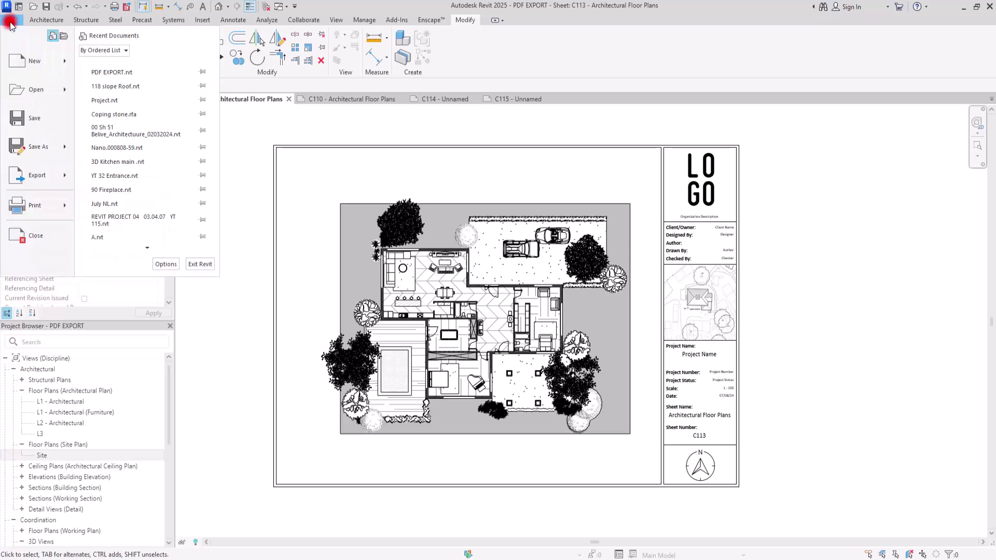
click(64, 174)
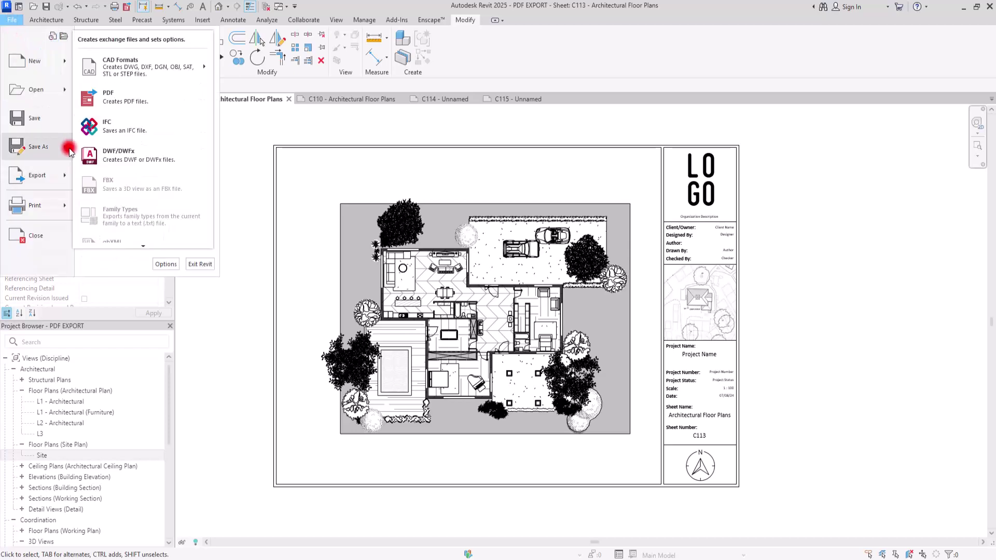
click(135, 98)
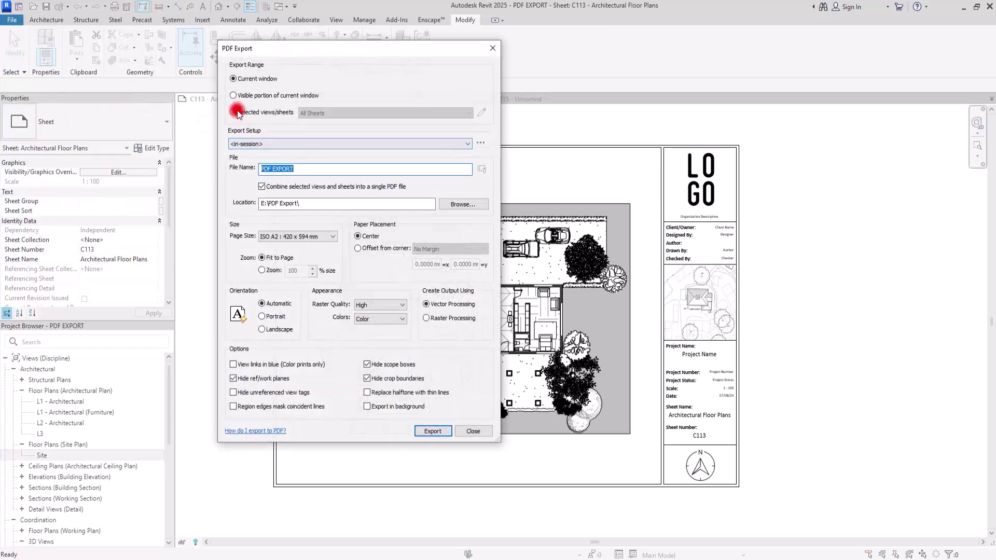
click(236, 113)
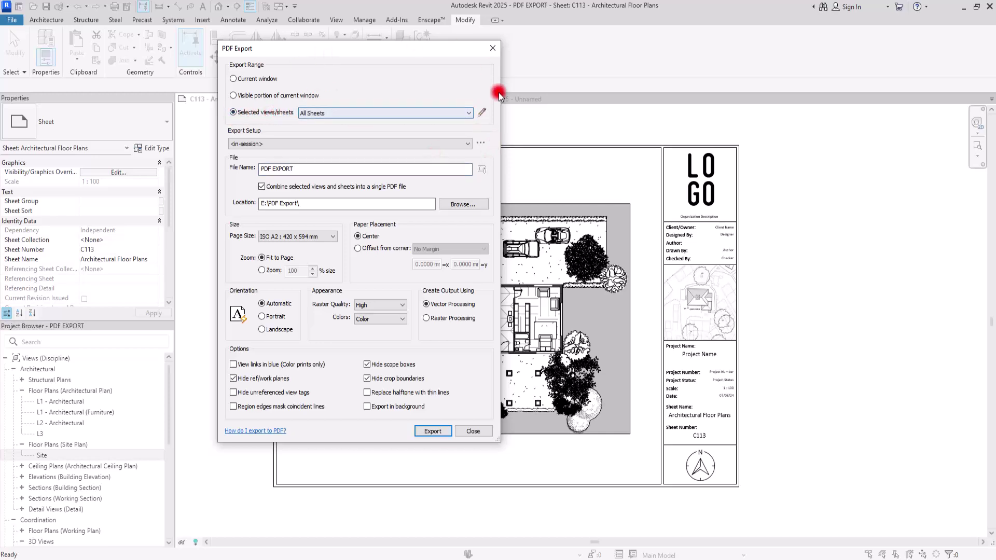
click(481, 113)
mouse_move(473, 100)
mouse_down()
mouse_move(509, 48)
mouse_move(555, 61)
mouse_move(530, 70)
mouse_up()
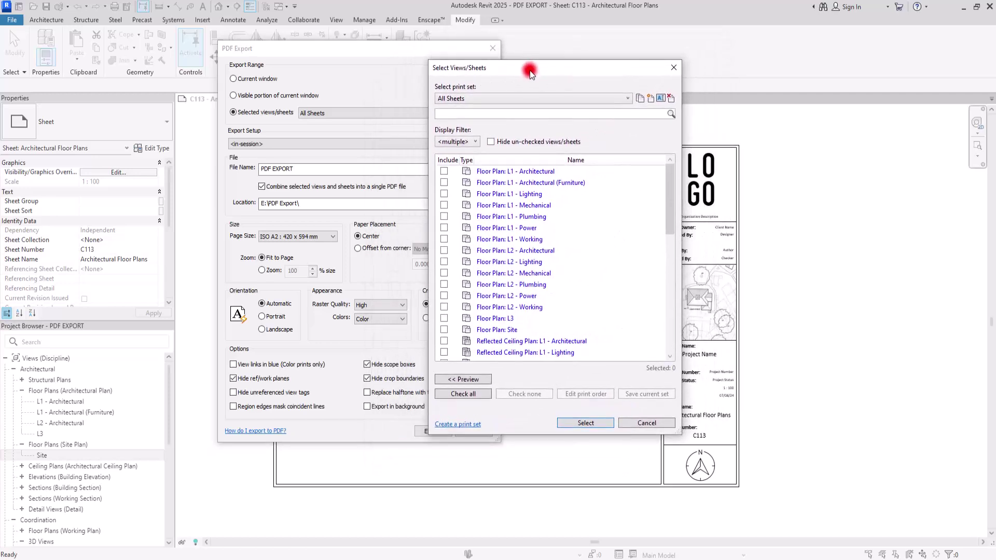
Filter out 2D views and 3D views so the selection list covers only sheets.
click(473, 142)
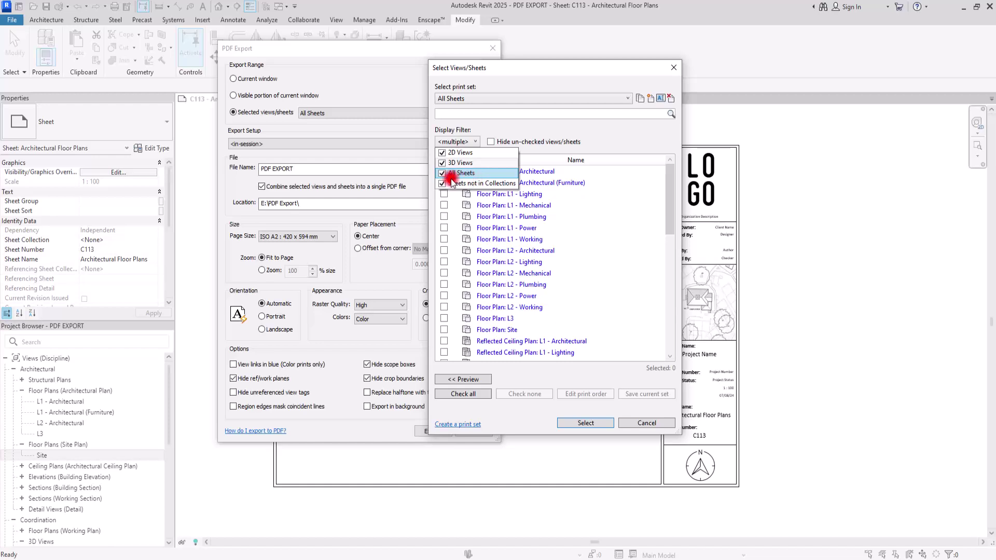
click(443, 153)
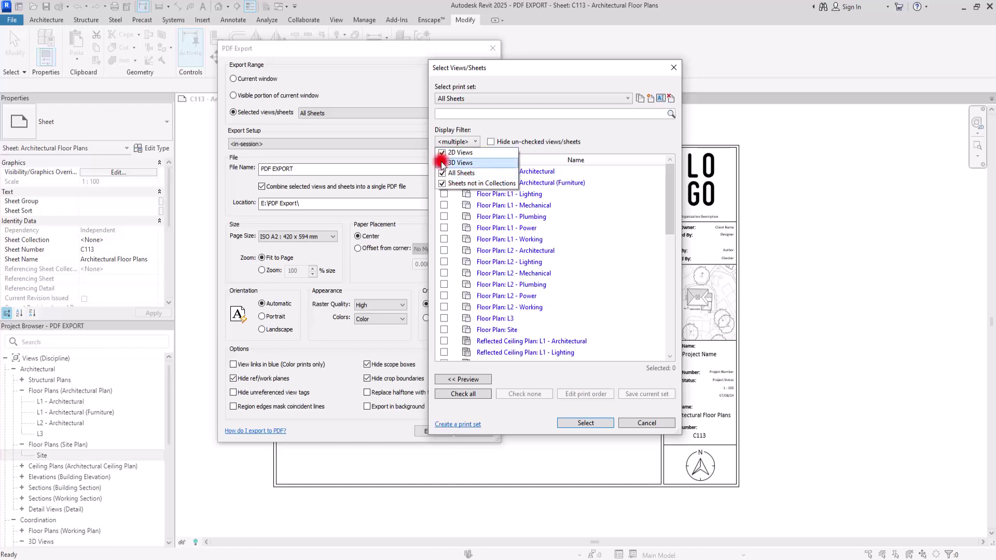
click(442, 163)
click(520, 246)
click(464, 185)
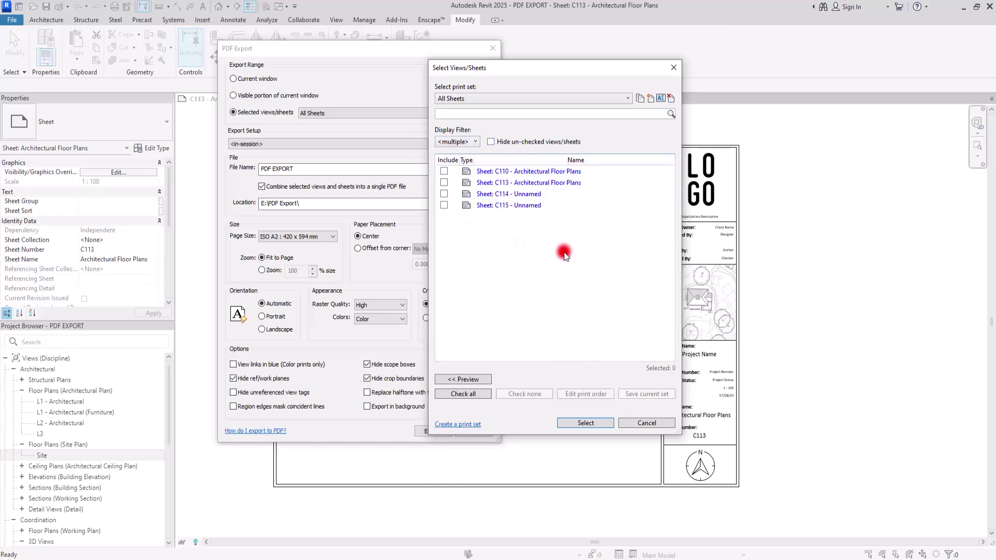
Include sheets C110 and C113 in the selection, preview both, and confirm the selection without saving it for future sessions.
click(445, 171)
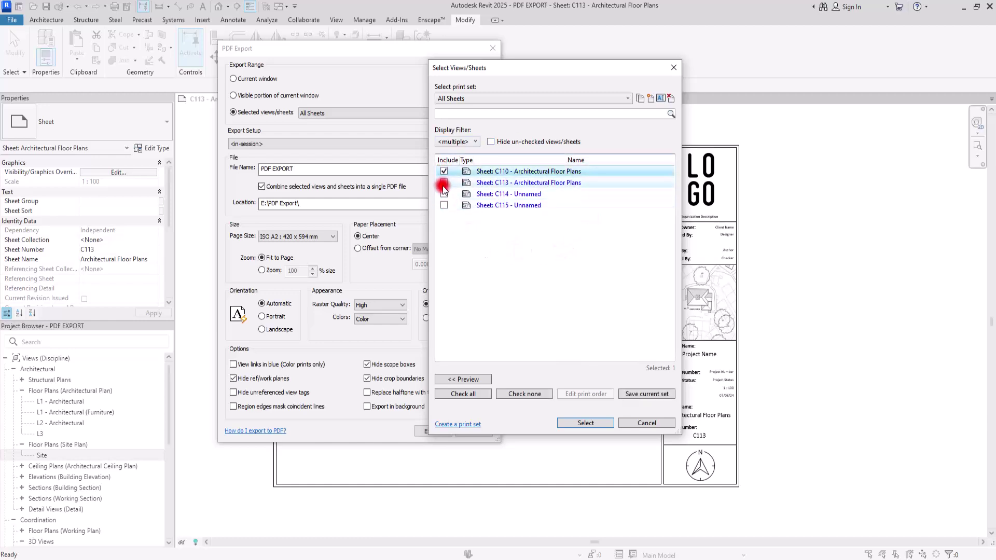
click(444, 183)
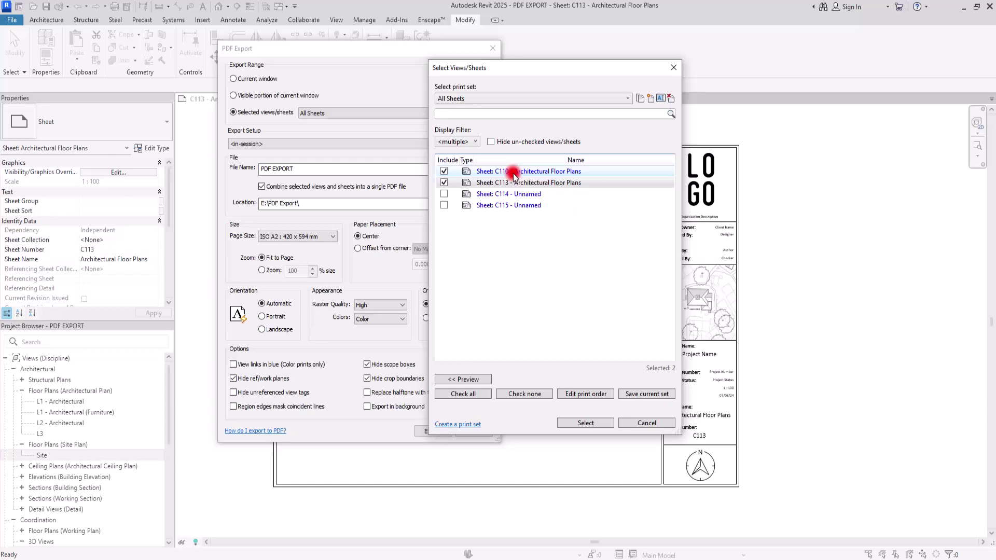
click(467, 380)
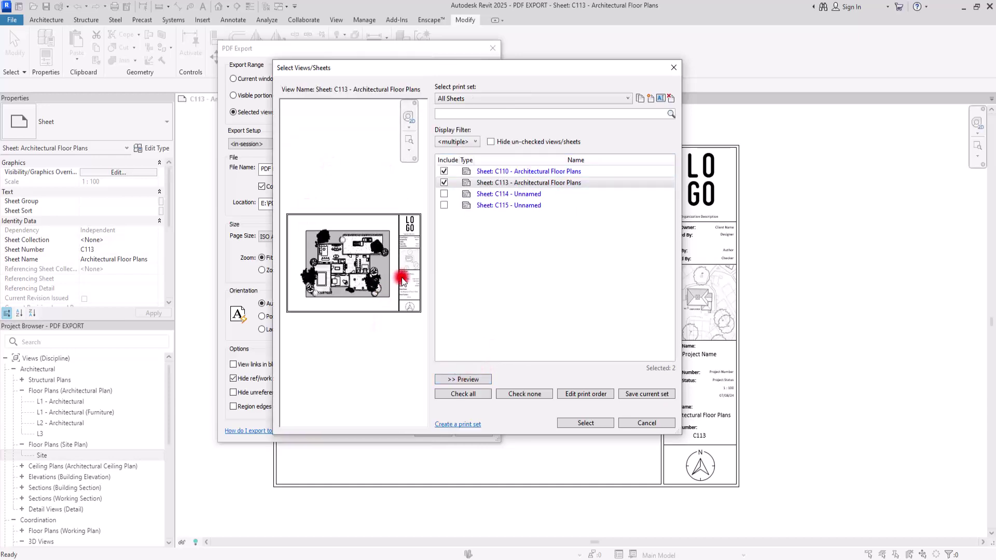
scroll(403, 278, up, 3)
scroll(307, 229, up, 2)
mouse_move(306, 229)
middle_down()
mouse_move(346, 276)
mouse_move(313, 231)
mouse_move(382, 282)
mouse_move(318, 282)
mouse_move(353, 277)
middle_up()
drag(347, 297, 378, 223)
click(524, 172)
scroll(340, 272, up, 5)
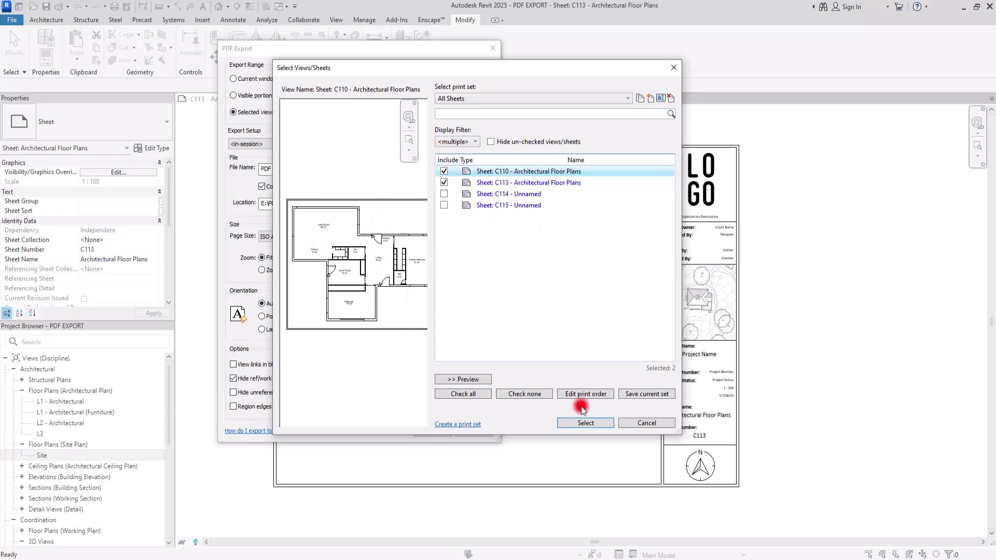
click(585, 425)
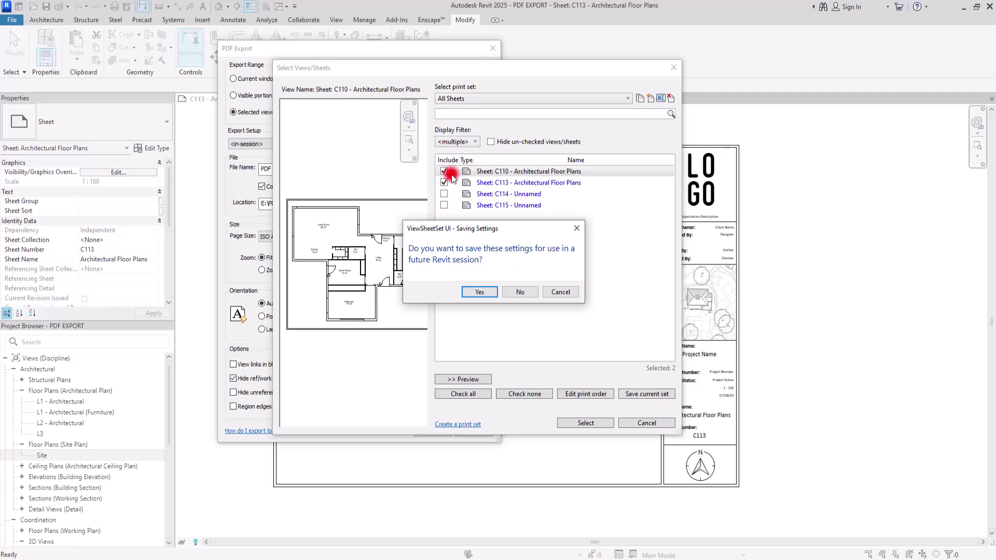
click(520, 292)
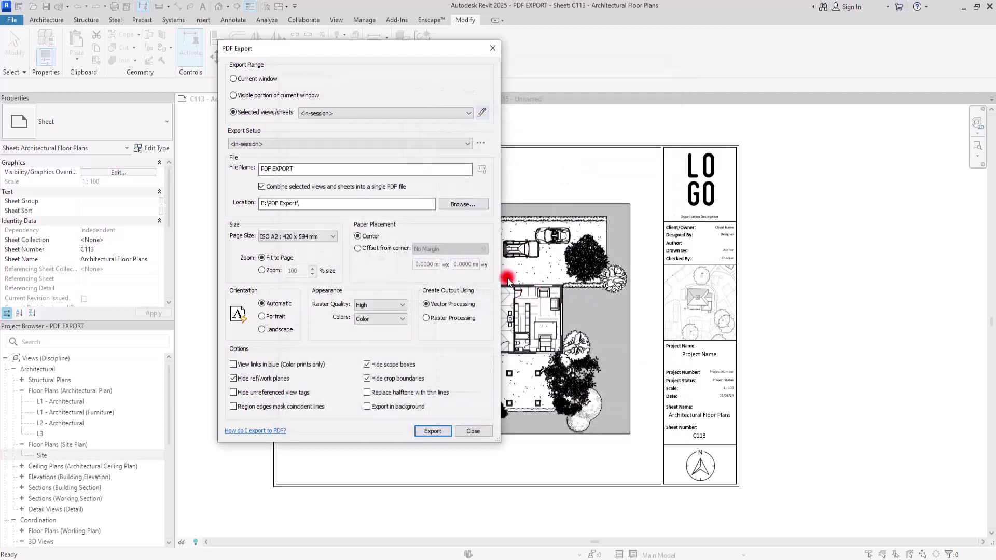
Name the combined export file PDF EXPORT2, export it and check both pages in the PDF.
click(293, 168)
text(2)
click(434, 431)
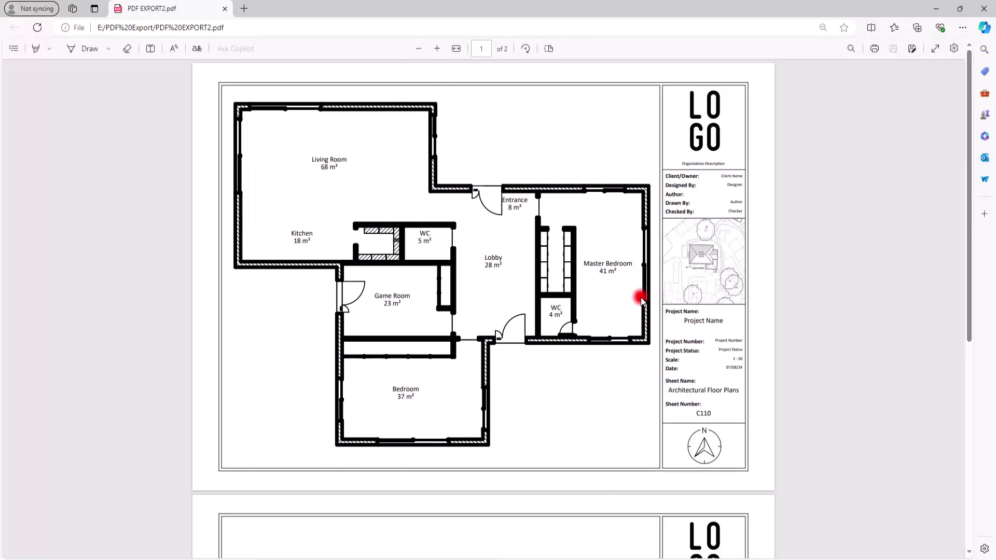
scroll(640, 297, down, 6)
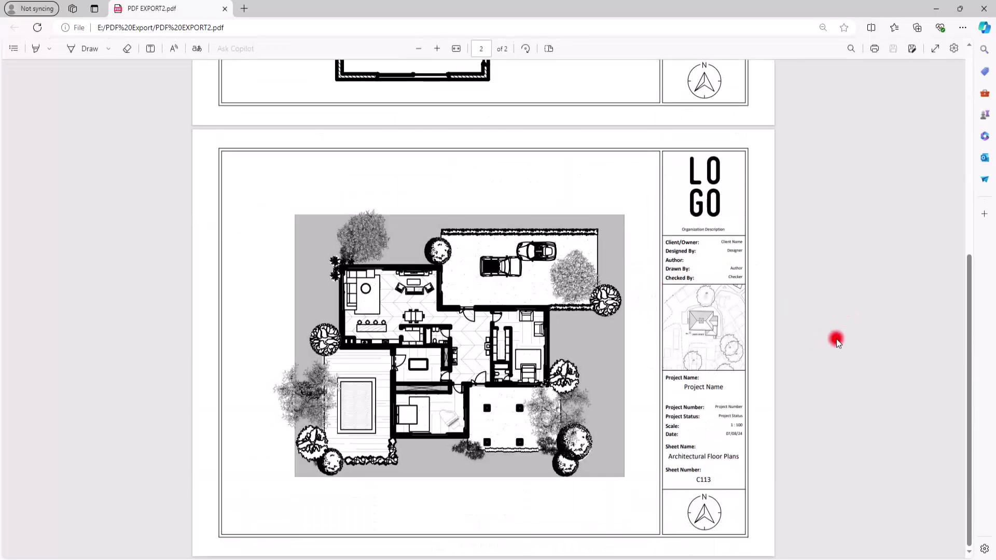
scroll(836, 338, up, 6)
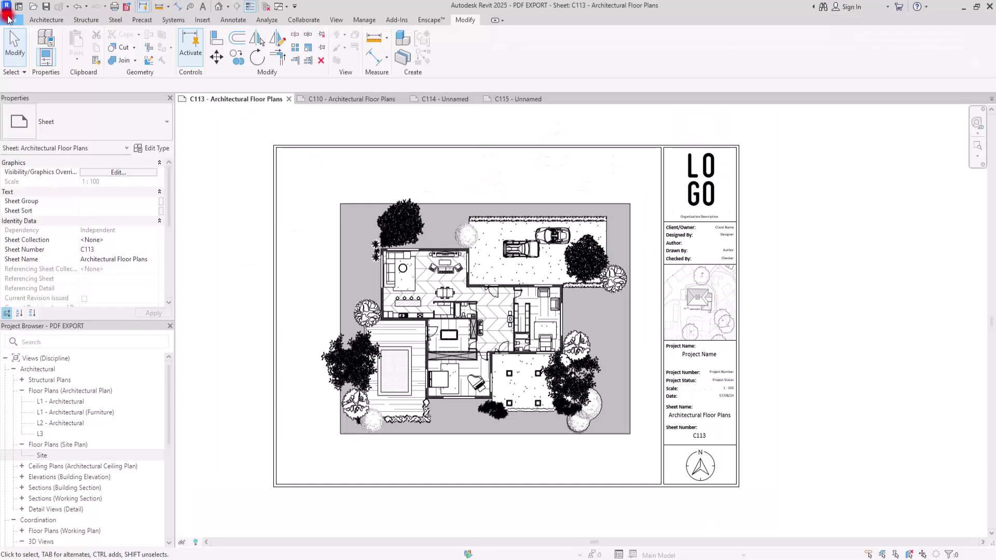
Switch back to Revit and start a new PDF export with combining views and sheets into a single PDF file turned off.
click(8, 19)
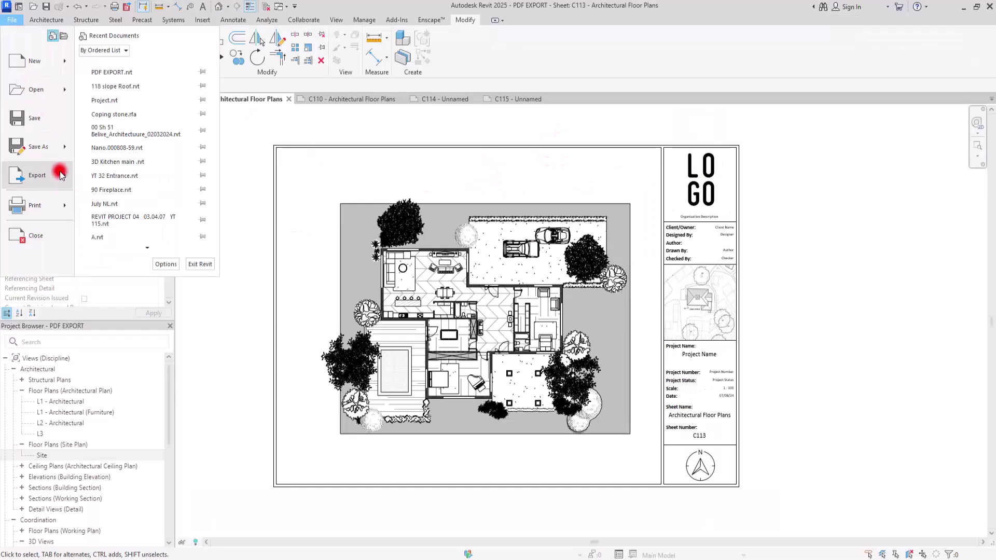
mouse_move(58, 172)
click(158, 98)
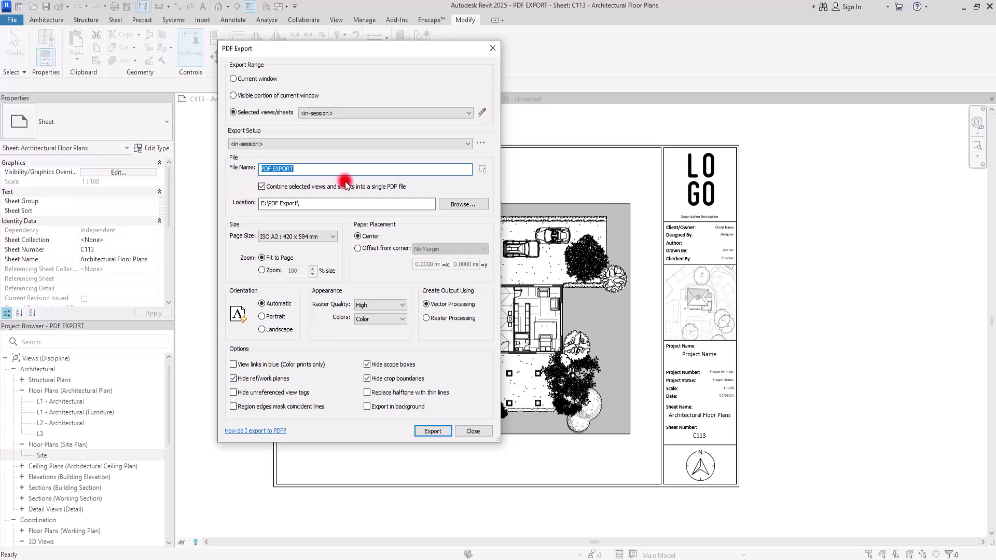
click(262, 187)
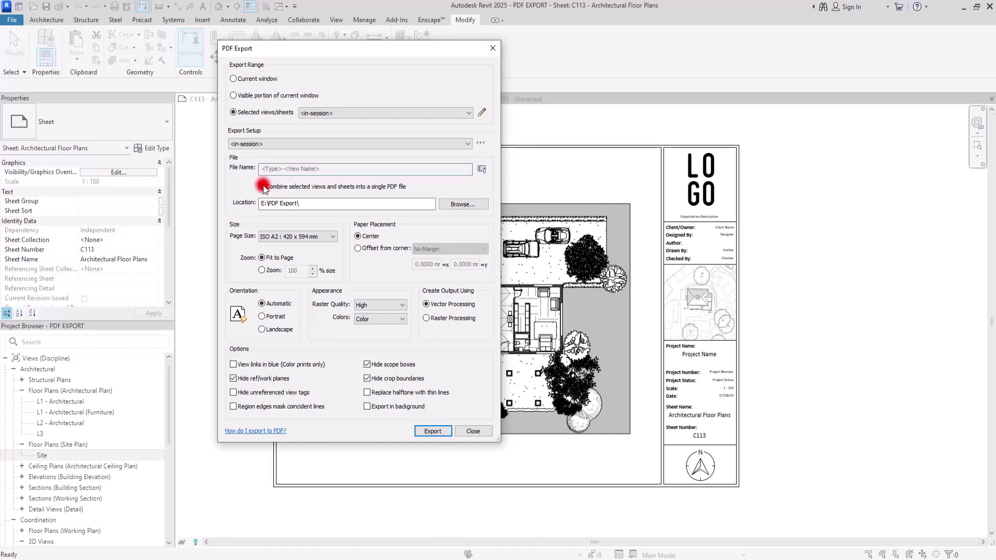
Review the sheets in the in-session print set and toggle combining them into a single PDF file on and off again.
click(482, 112)
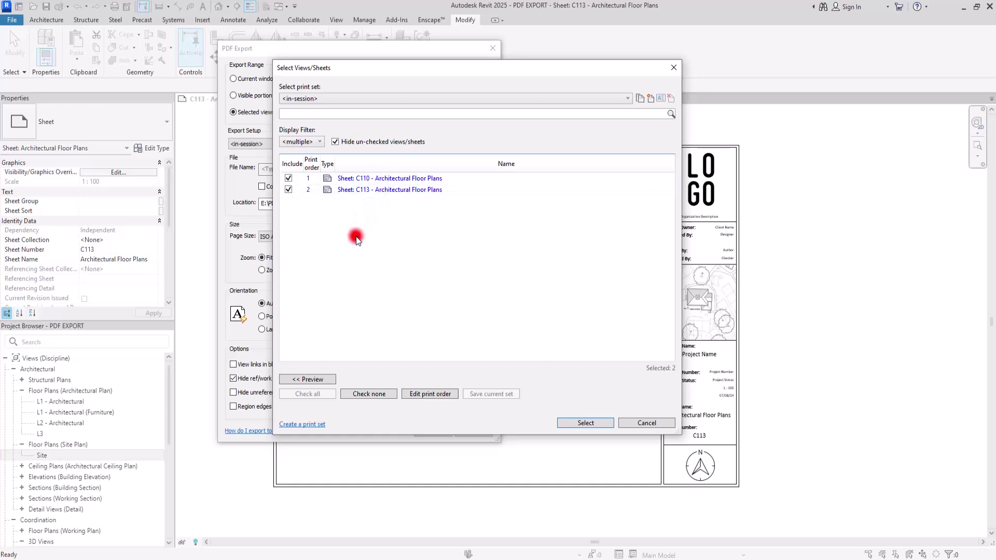
click(673, 68)
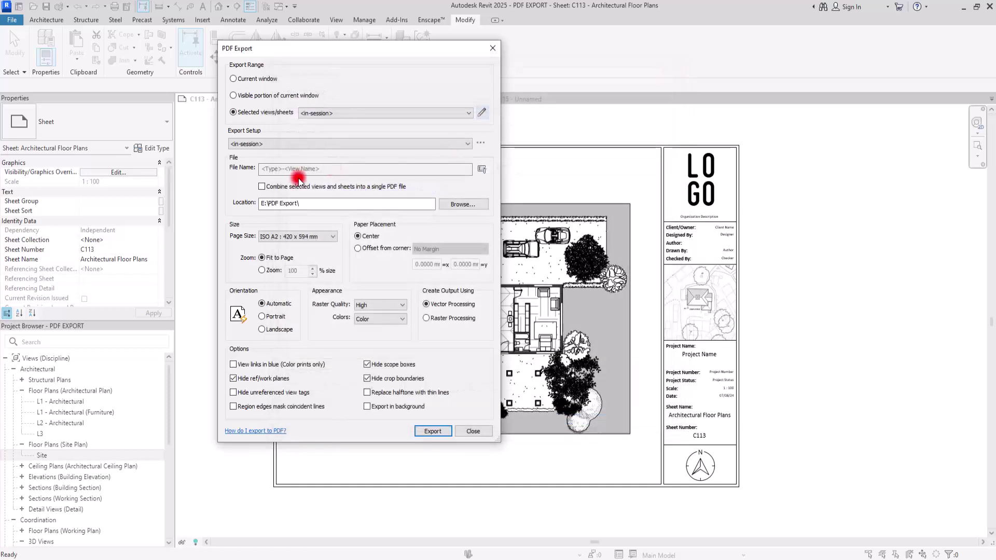
click(263, 188)
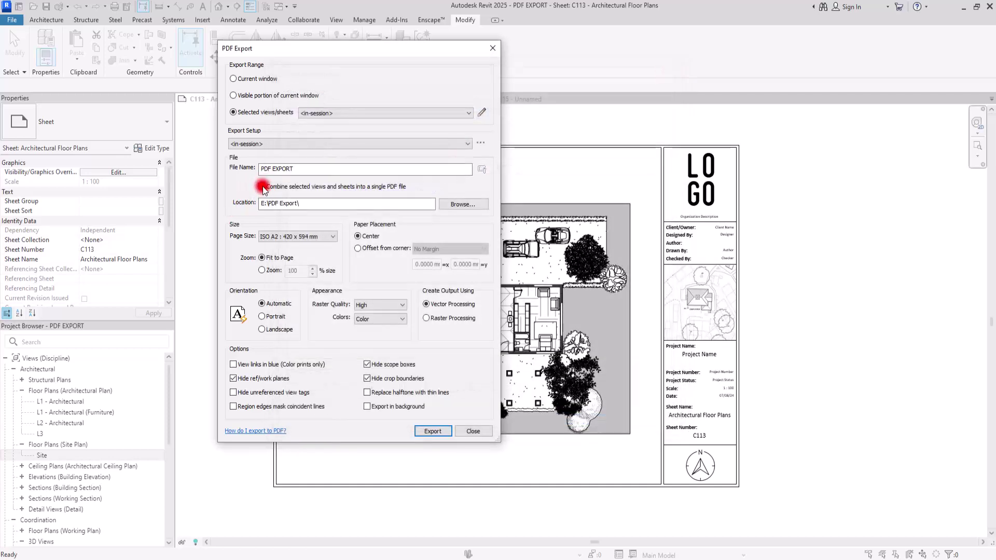
click(262, 187)
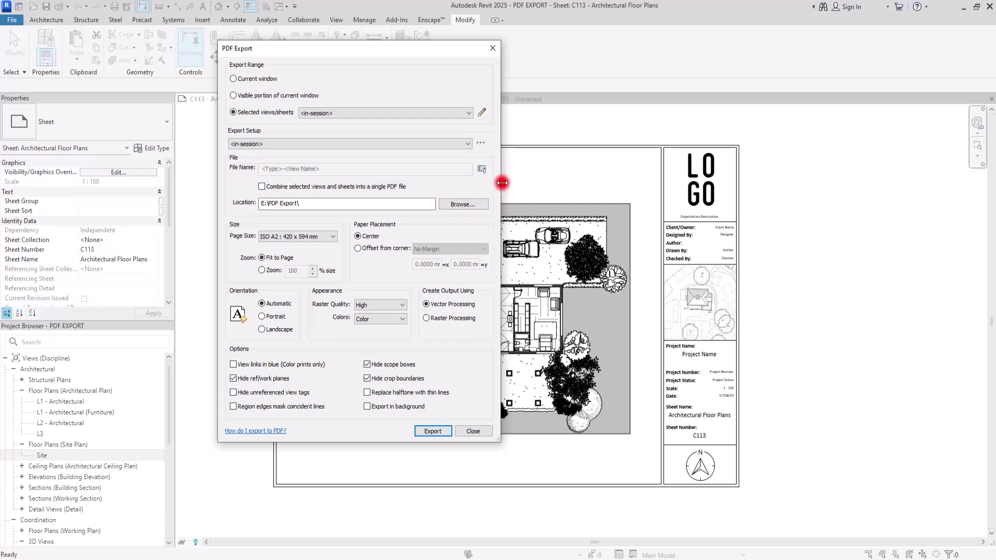
Open the PDF file naming rules and examine the name parameters, separators and available fields such as Sheet Number and Phase.
click(481, 169)
click(778, 189)
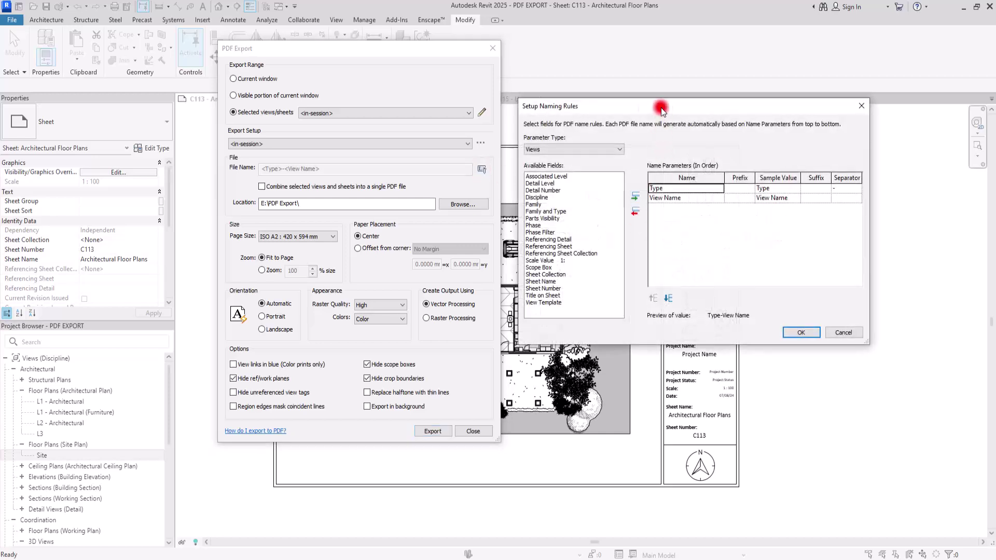
drag(662, 107, 558, 109)
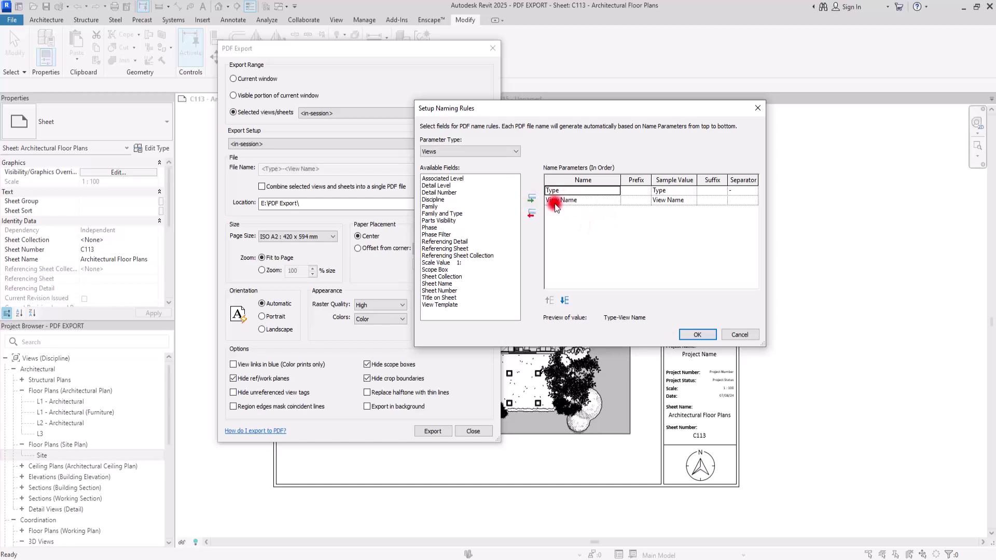
click(727, 194)
click(713, 230)
click(428, 291)
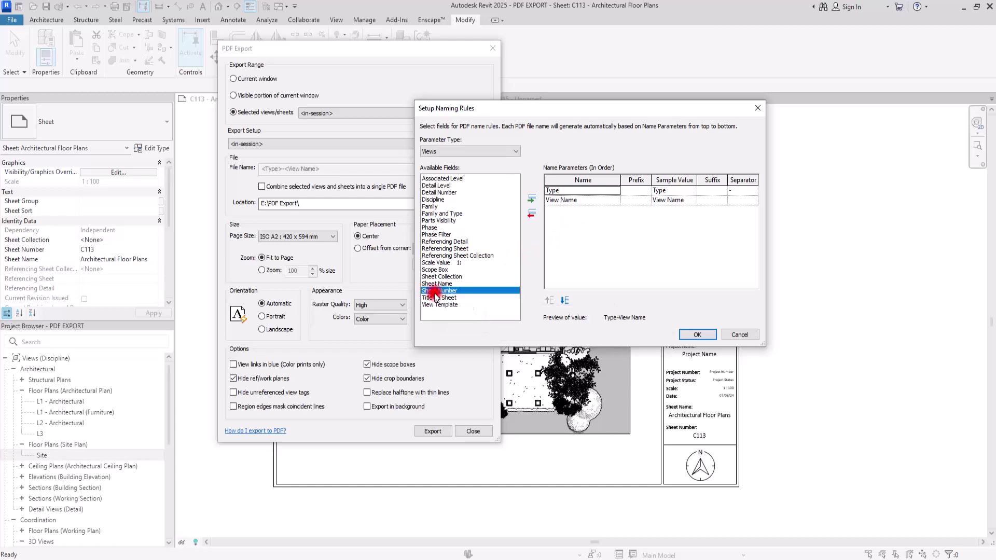
click(441, 227)
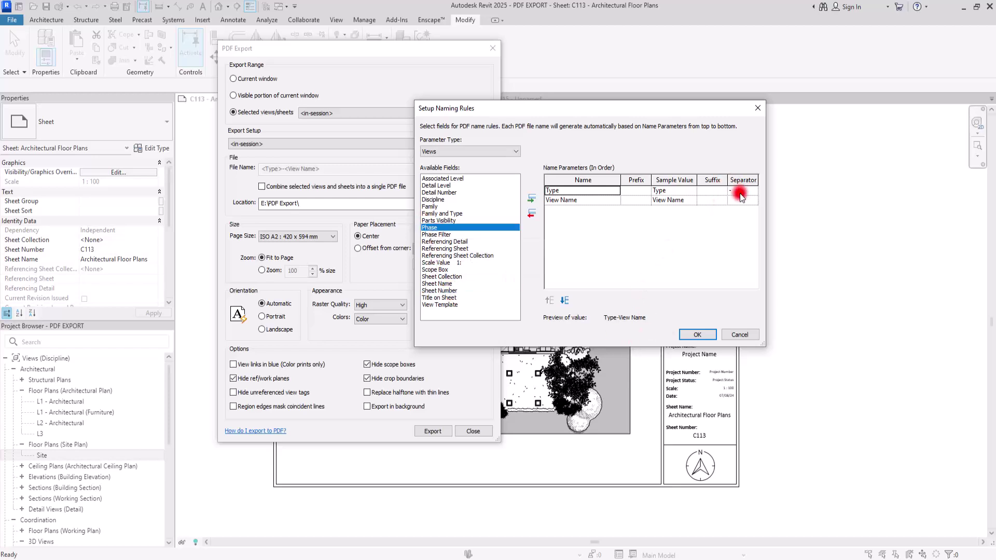
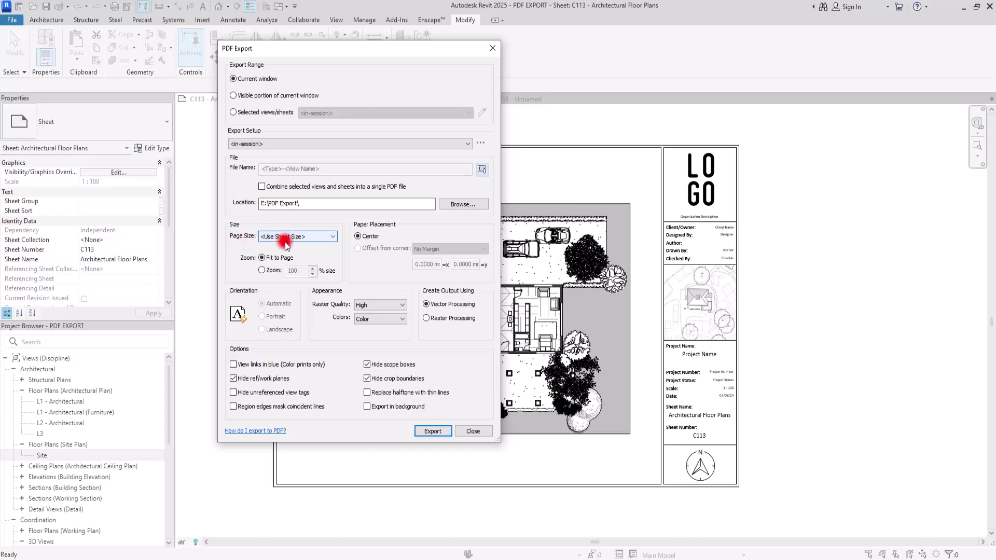
Review the available page sizes, keeping Use Sheet Size, and set the export zoom to 100% size.
click(267, 240)
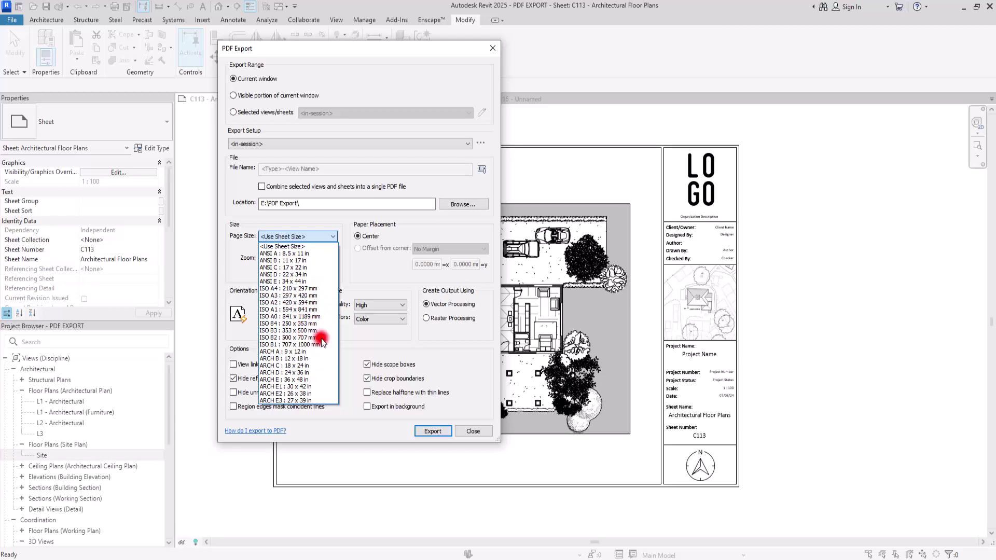
click(242, 242)
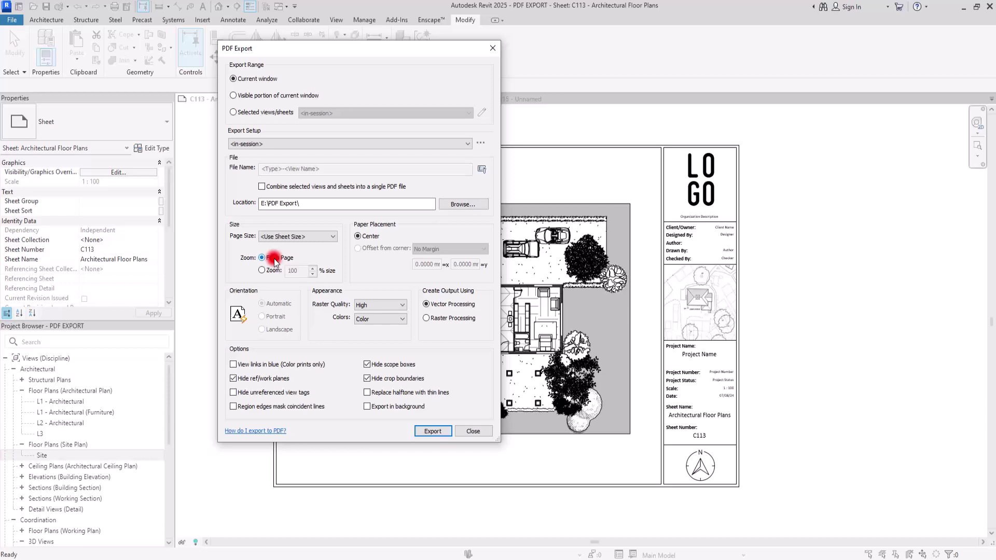
click(261, 271)
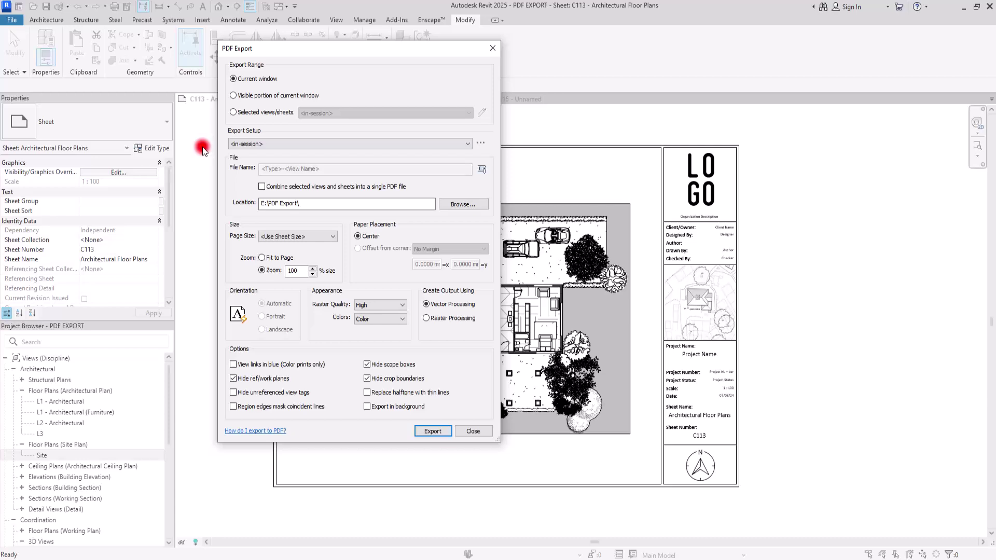
Set the export range to selected views/sheets and check both pages of the exported PDF EXPORT4 file.
click(253, 113)
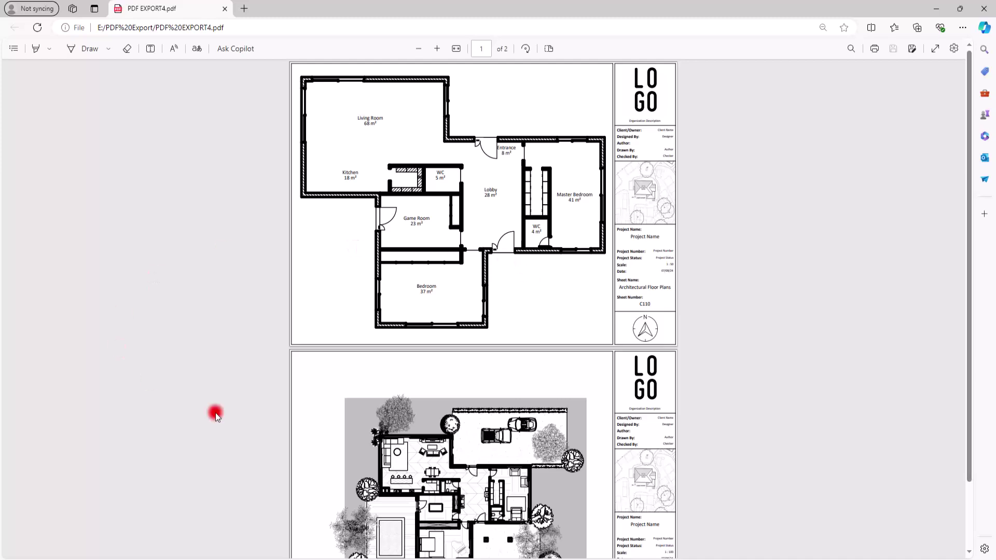
scroll(623, 310, down, 2)
scroll(367, 338, up, 2)
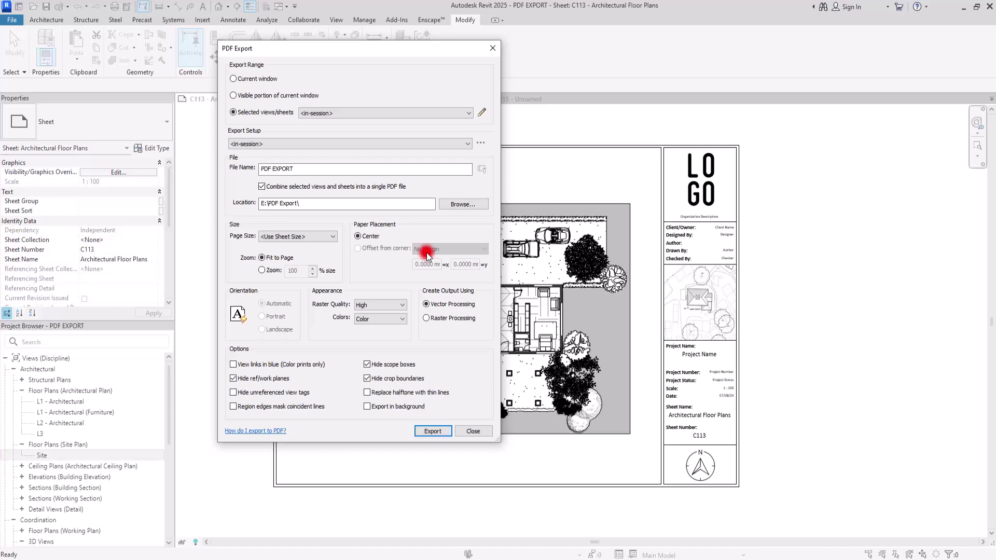
Set the page size to ISO A1 : 594 x 841 mm and the paper placement to a User Defined offset from corner.
click(293, 237)
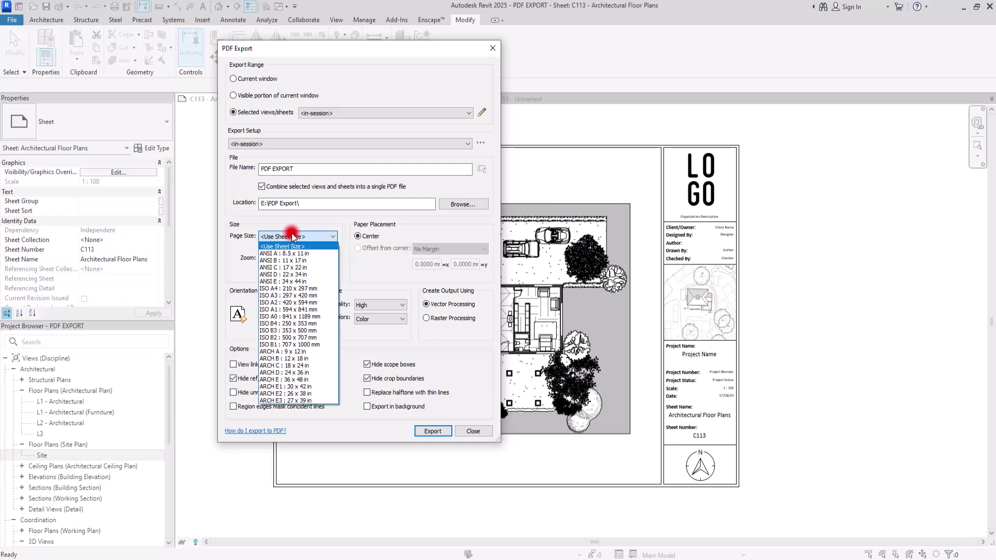
click(297, 309)
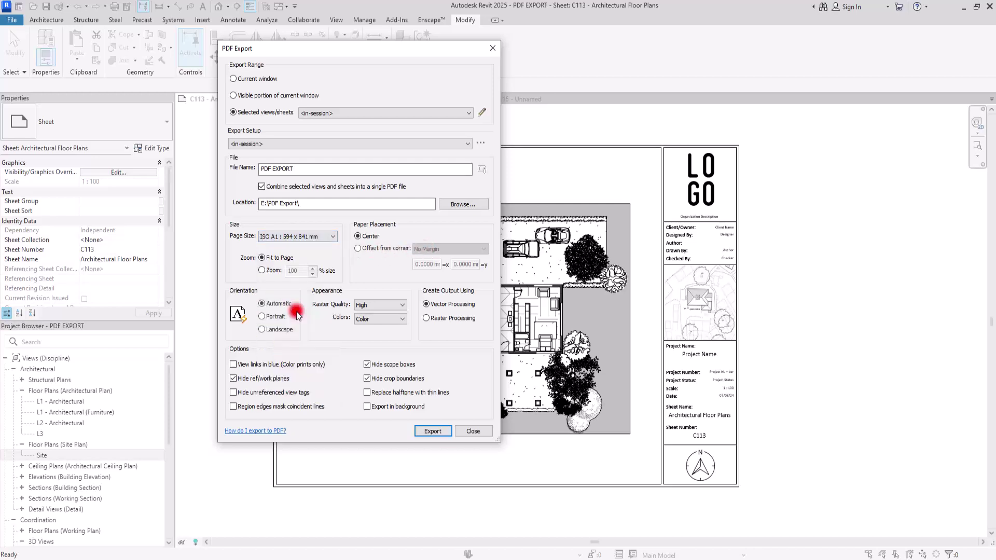
click(365, 247)
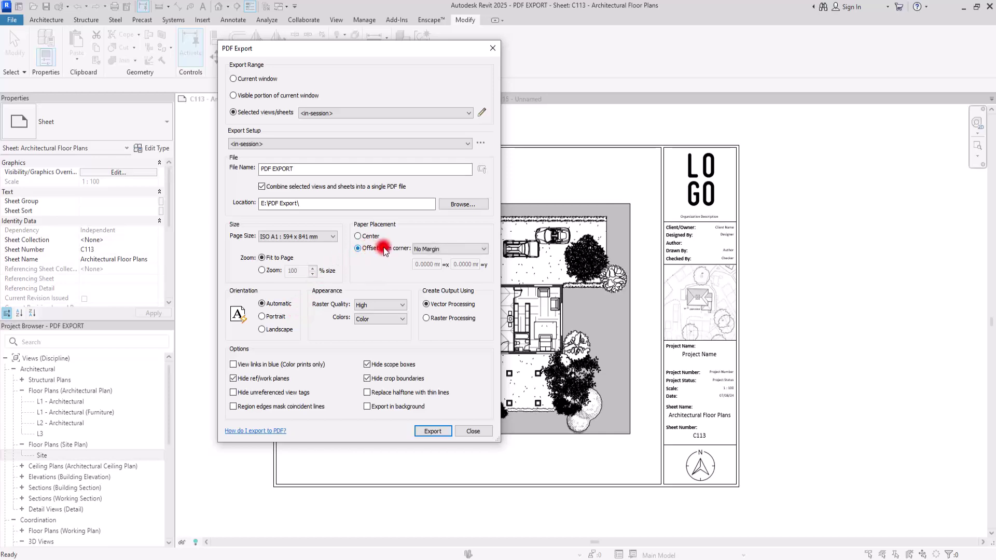
click(450, 249)
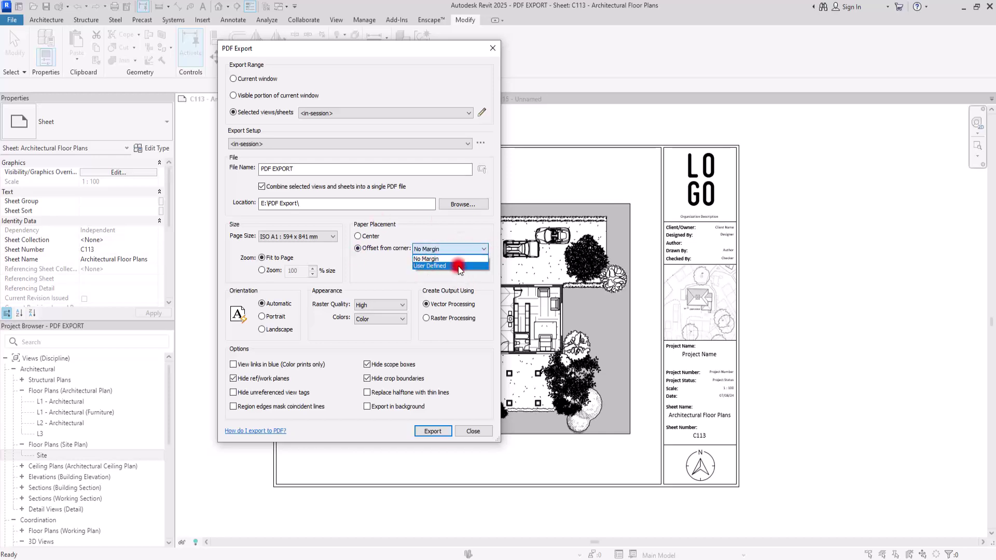
click(441, 265)
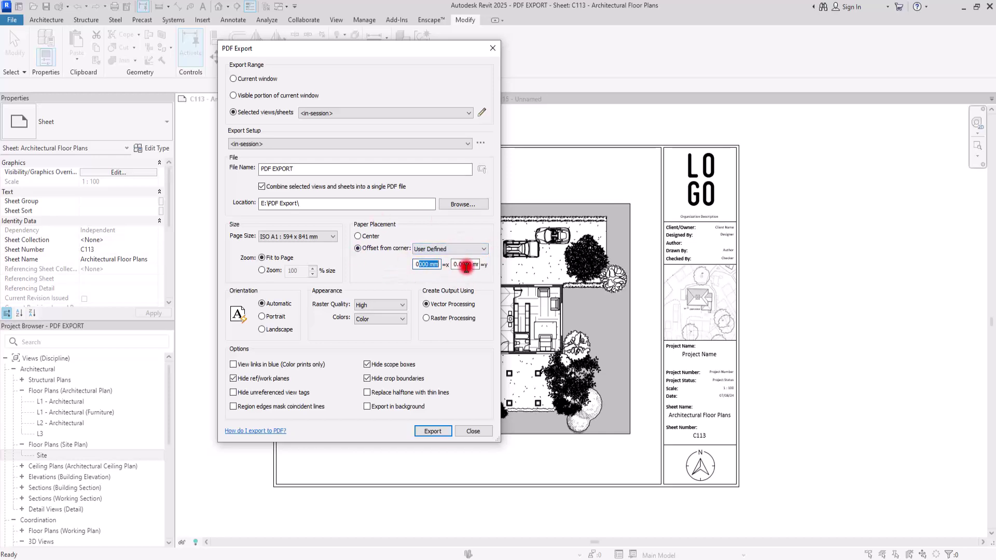
double_click(427, 266)
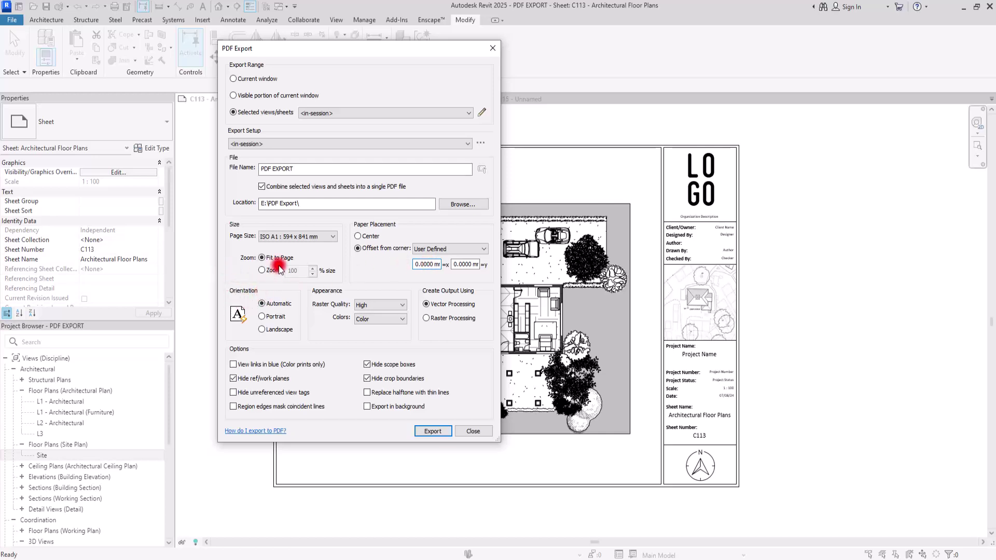
Try Use Sheet Size and ISO B3 : 353 x 500 mm as the page size to compare the placement and orientation options.
click(290, 237)
click(290, 246)
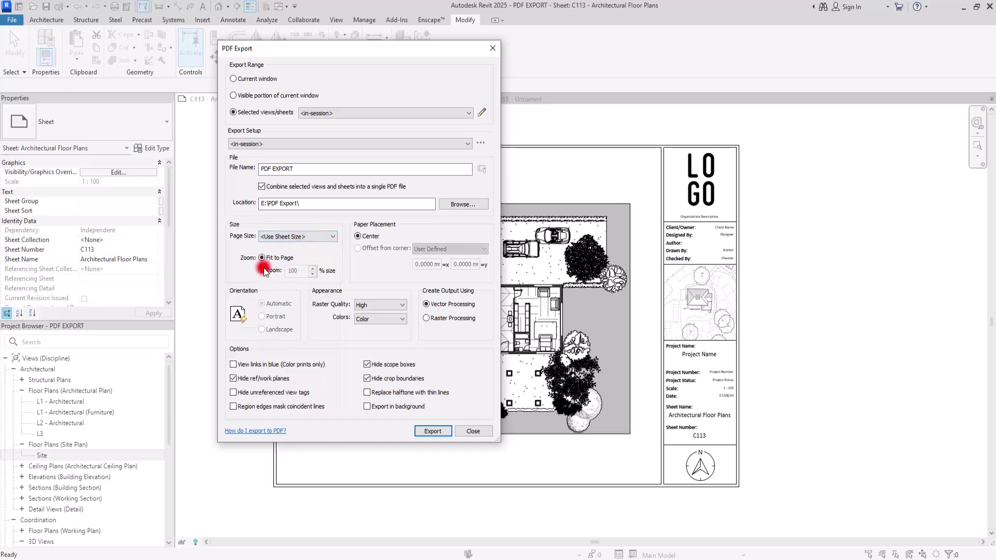
click(290, 237)
click(297, 331)
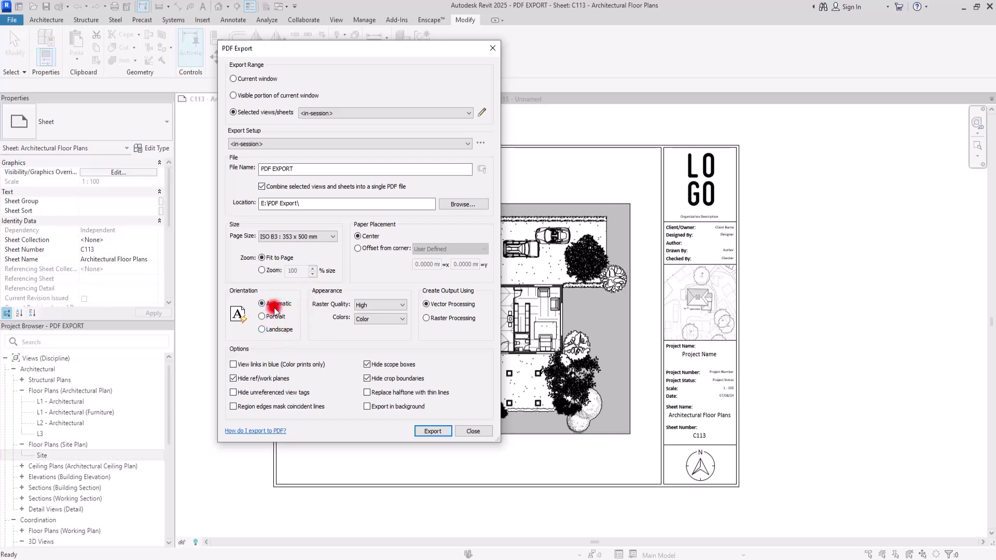
Set the page size of the PDF export to Use Sheet Size.
click(296, 237)
scroll(291, 249, up, 1)
click(291, 246)
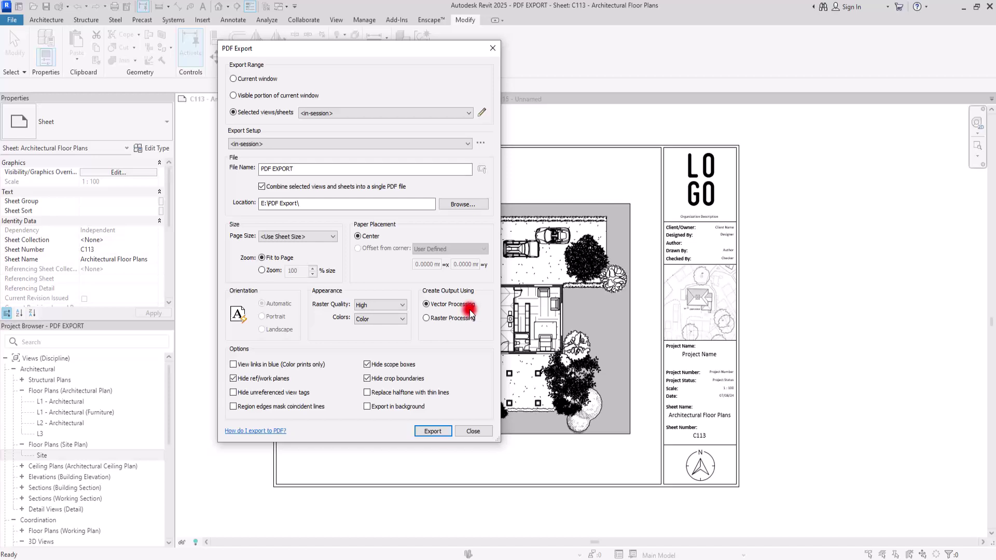
Switch the PDF output to Raster Processing and set the raster quality to High, reviewing the other quality levels.
click(449, 317)
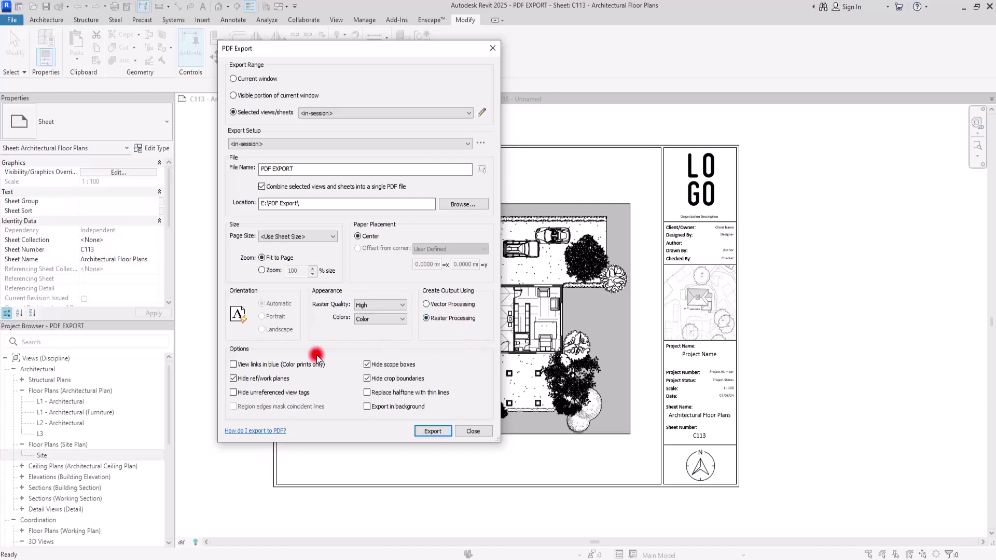
click(373, 305)
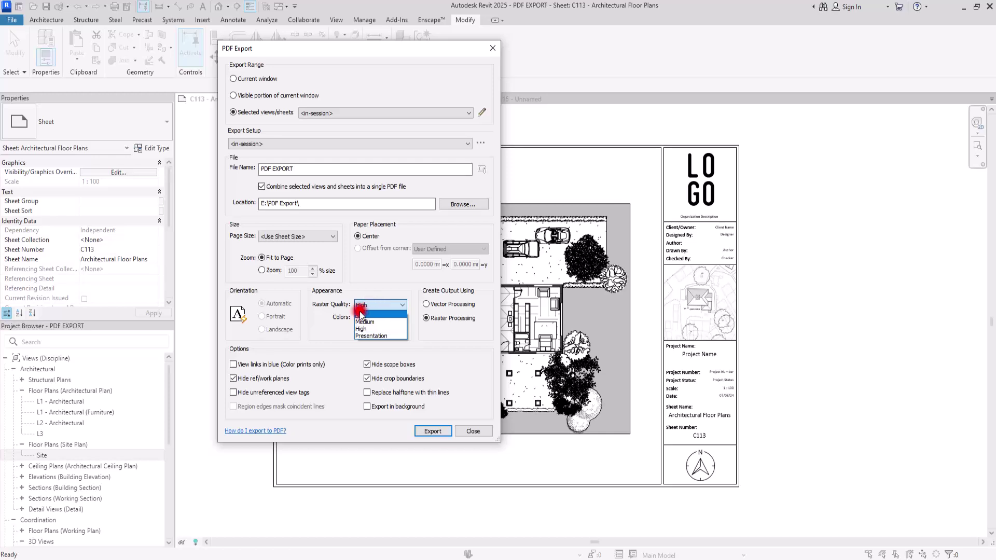
click(362, 329)
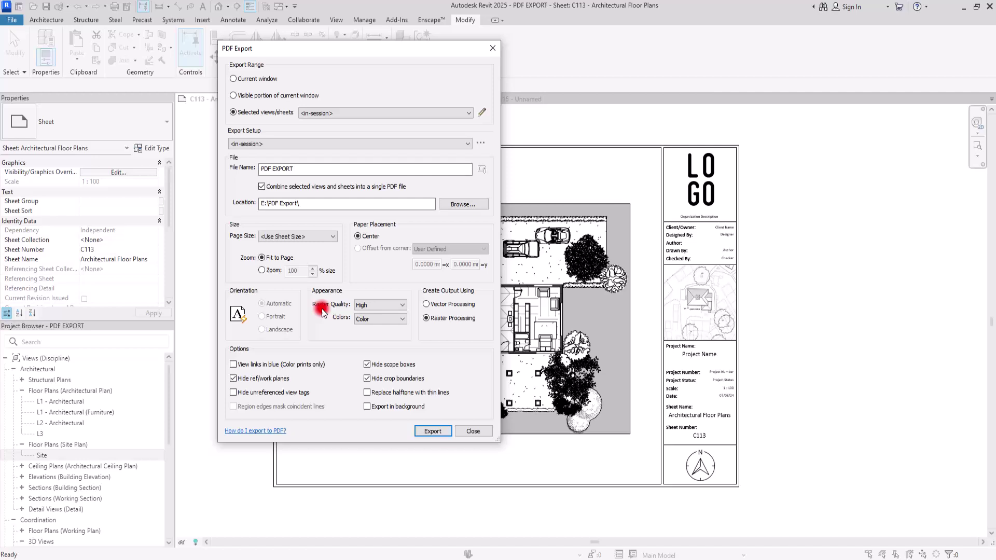
click(381, 307)
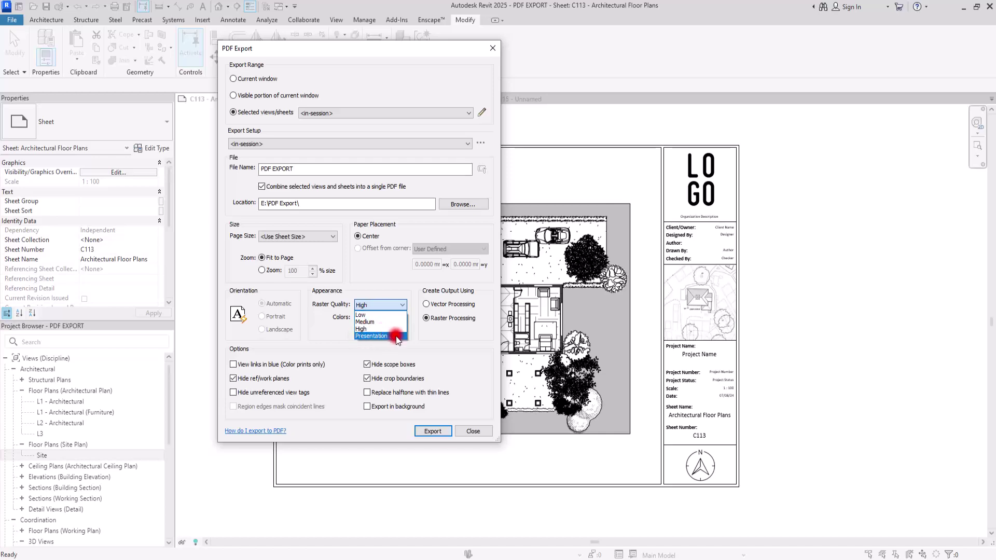
click(328, 334)
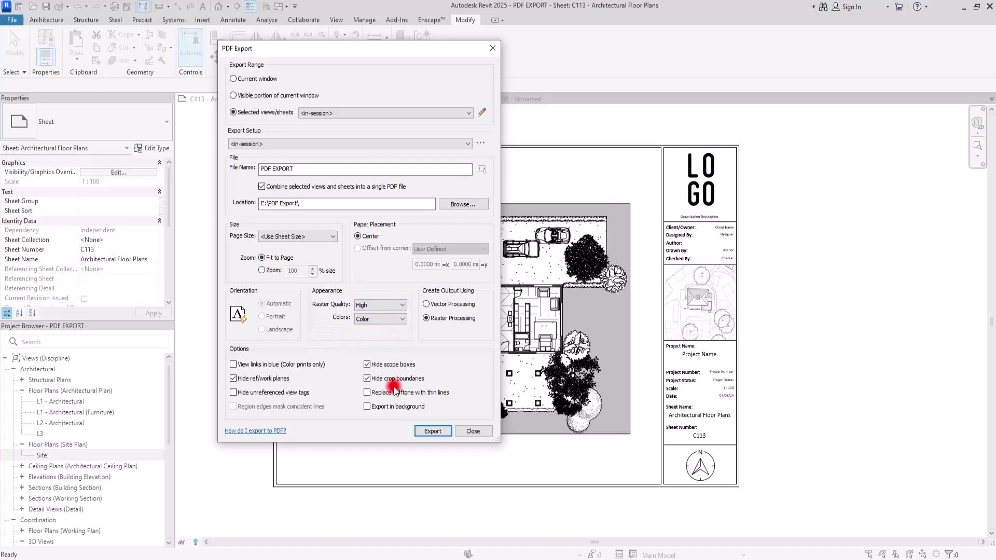
Compare the Color and Grayscale options, and set the colors of the PDF export to Black Lines.
click(389, 320)
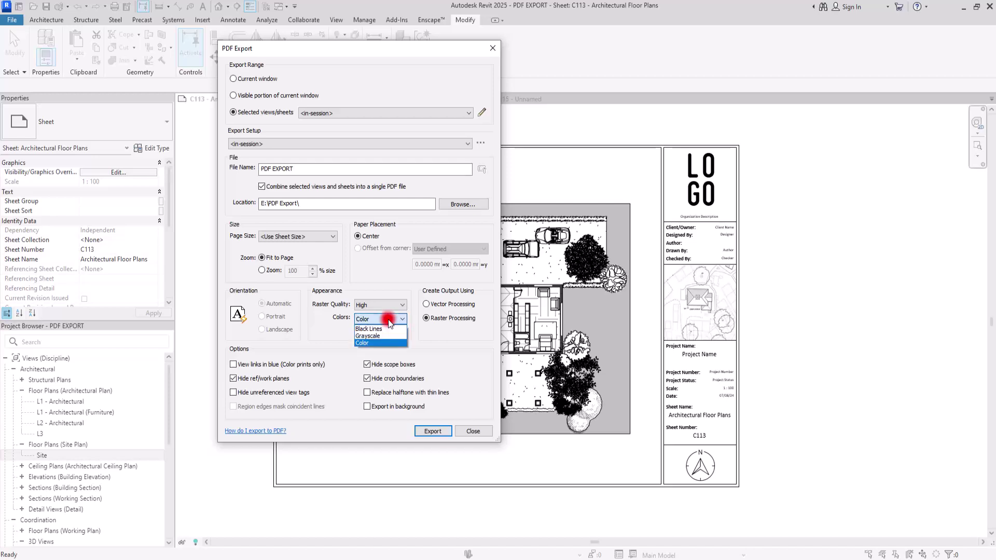
click(364, 344)
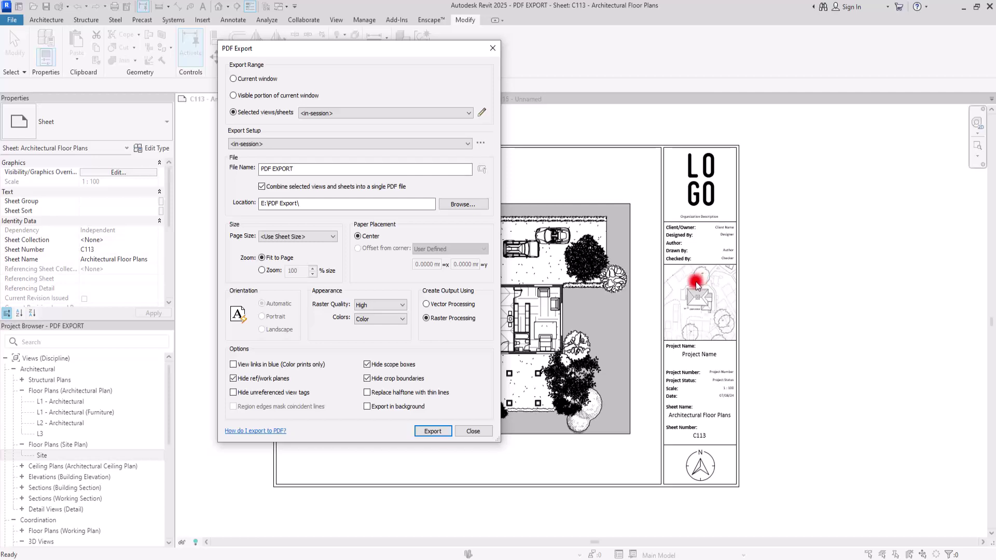
click(382, 319)
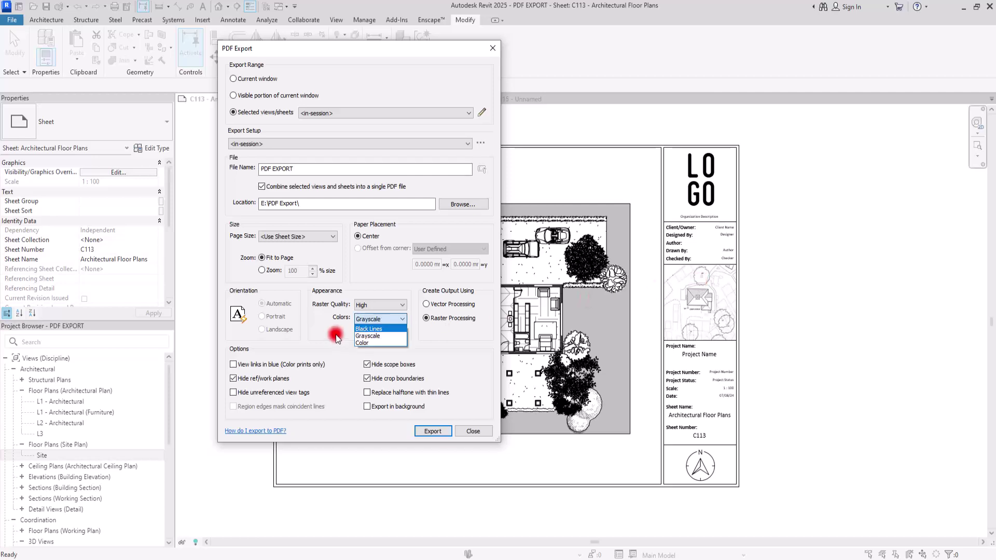
click(387, 340)
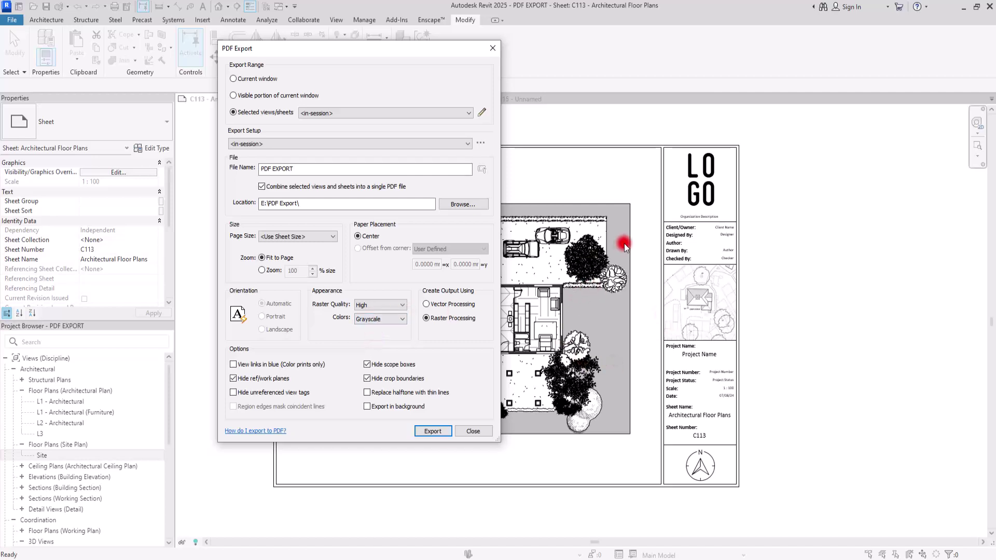
click(372, 323)
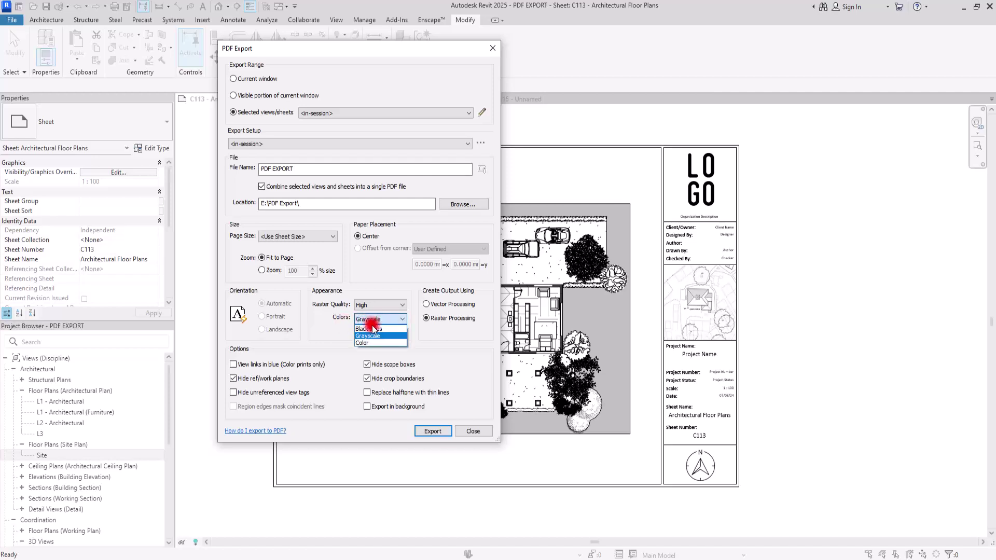
click(388, 330)
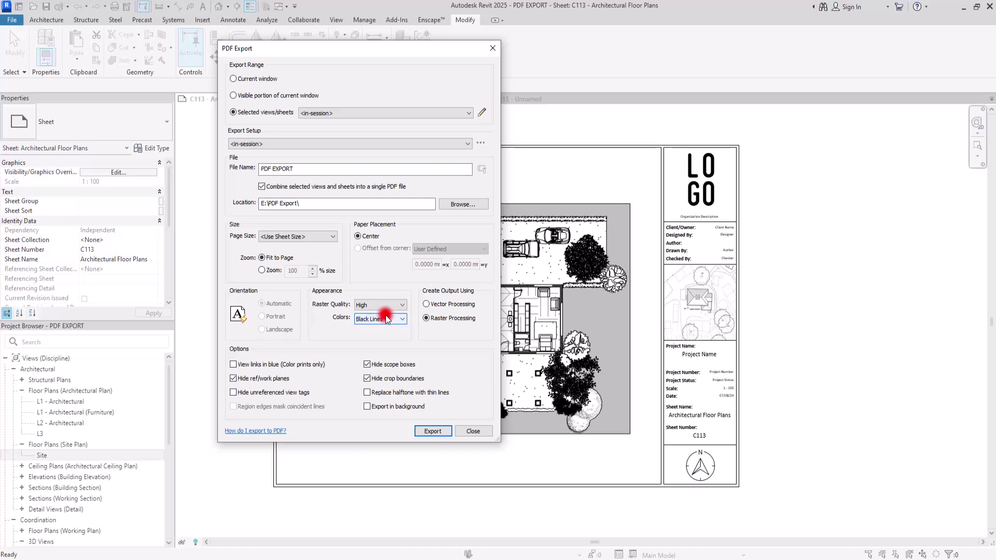
click(389, 319)
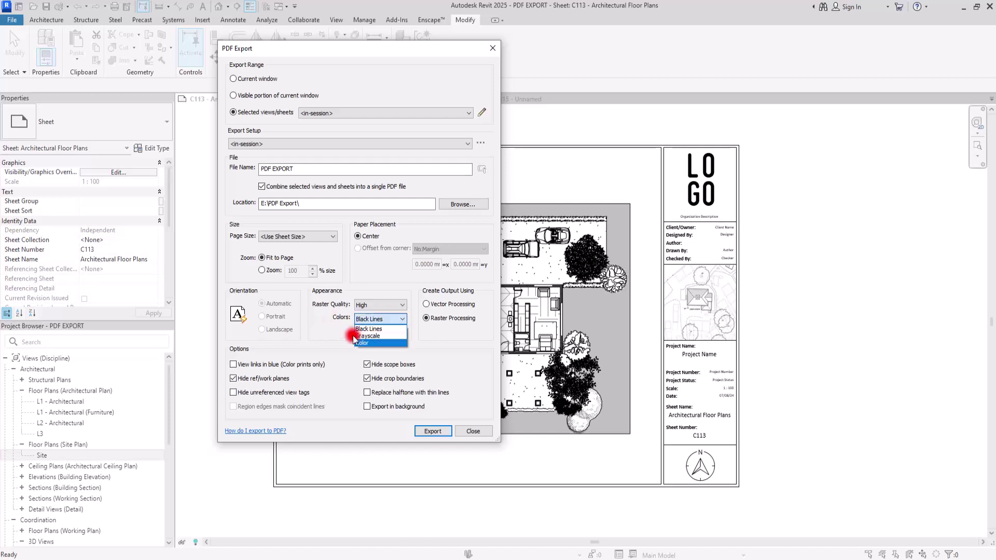
click(325, 332)
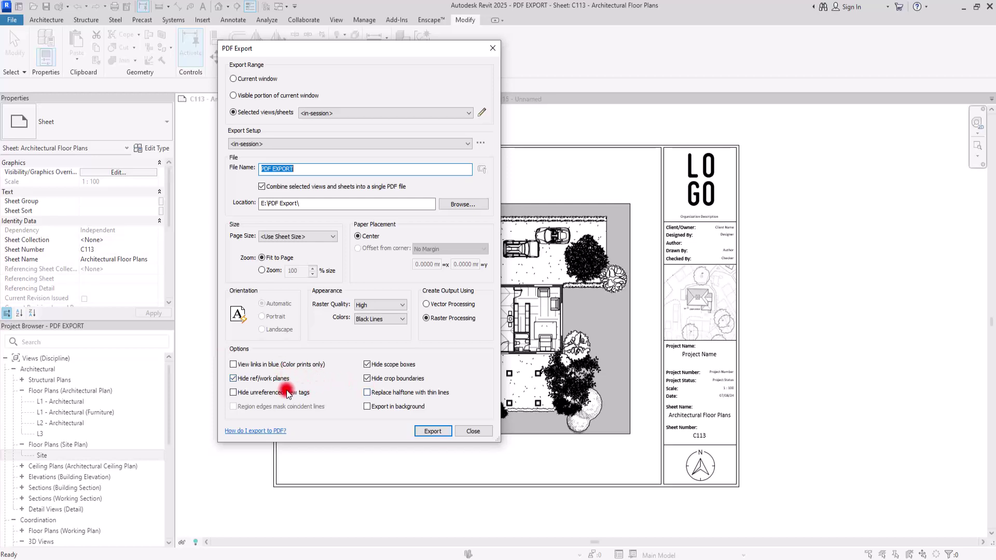
Turn on Hide unreferenced view tags, and switch the export to the visible portion of the current window with Vector Processing.
click(234, 379)
click(299, 397)
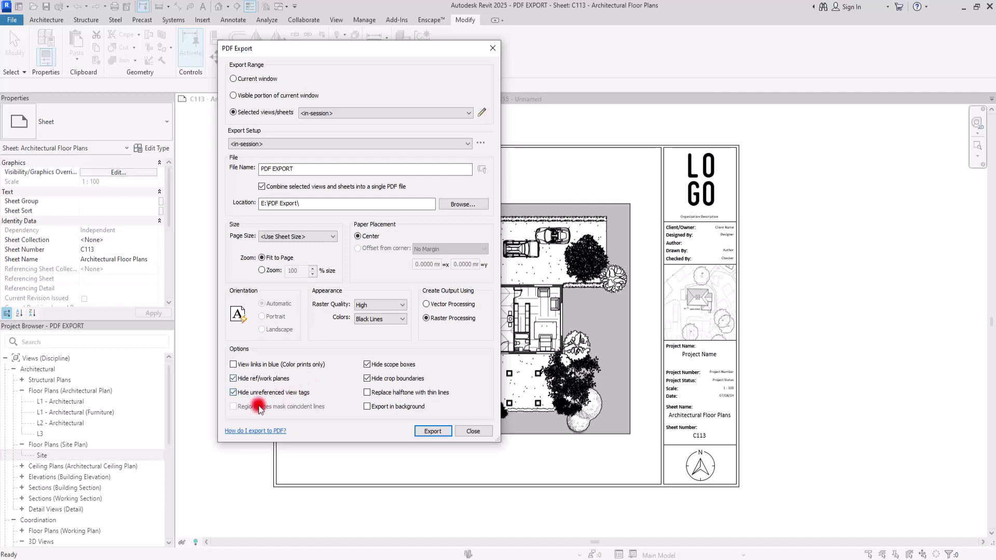
key(alt+v)
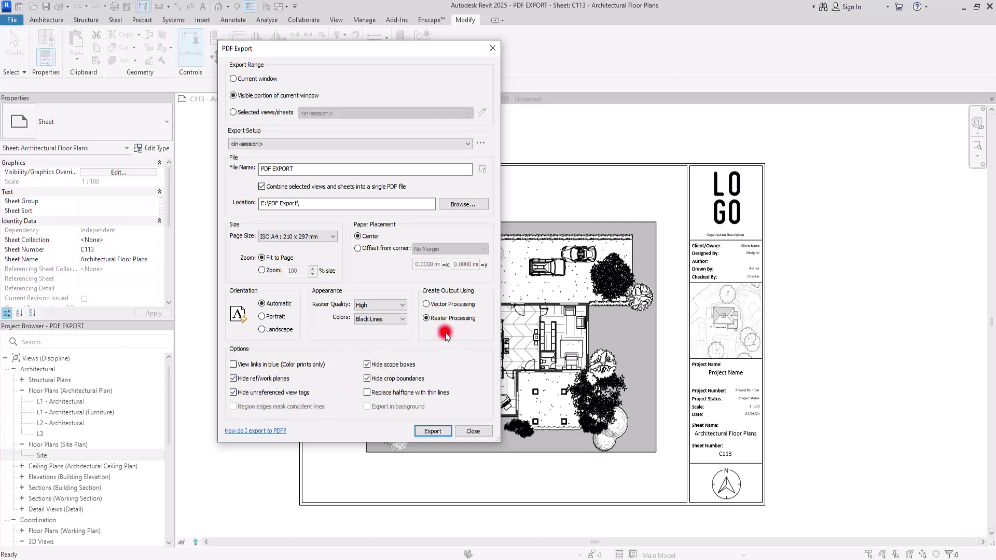
click(438, 305)
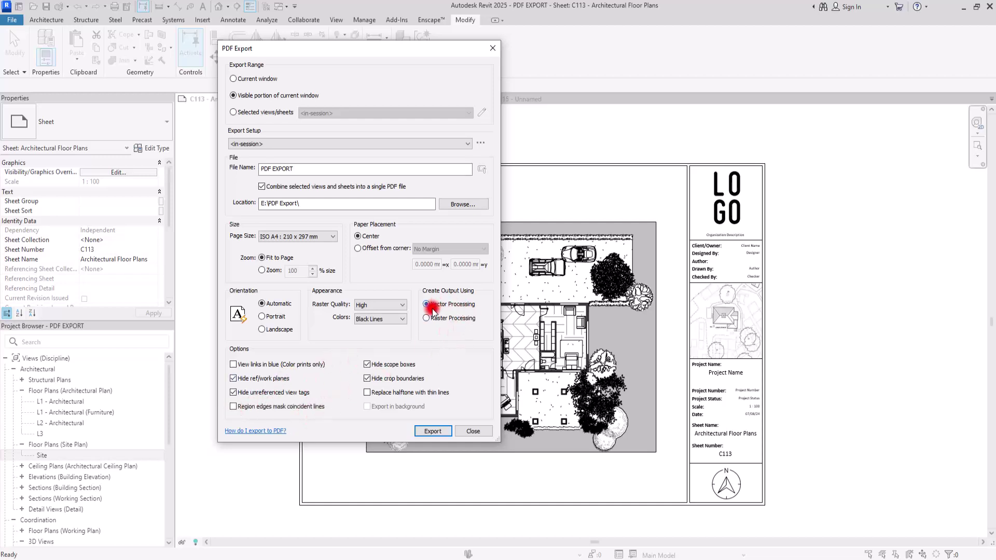
click(468, 431)
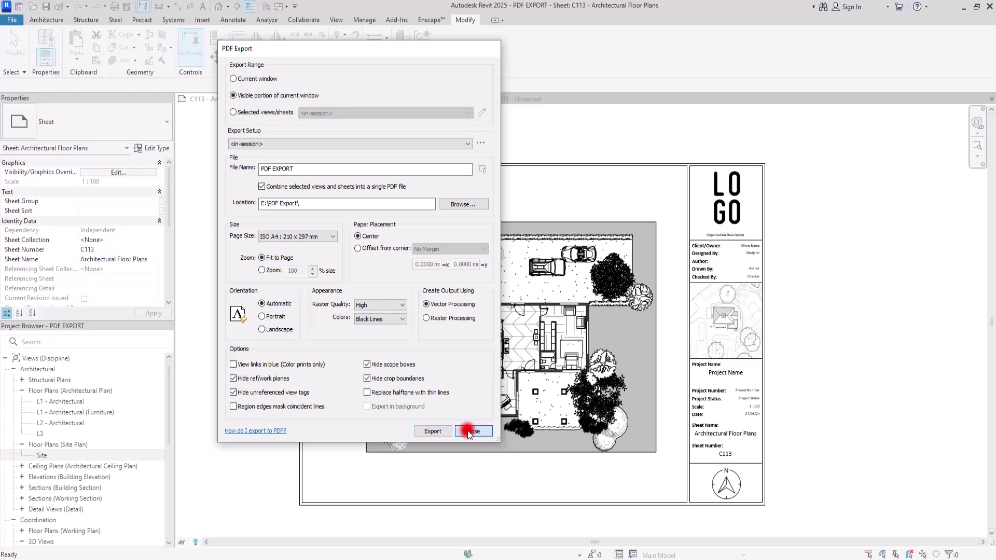
Activate the floor plan viewport on sheet C113 for editing.
click(367, 232)
scroll(367, 232, up, 2)
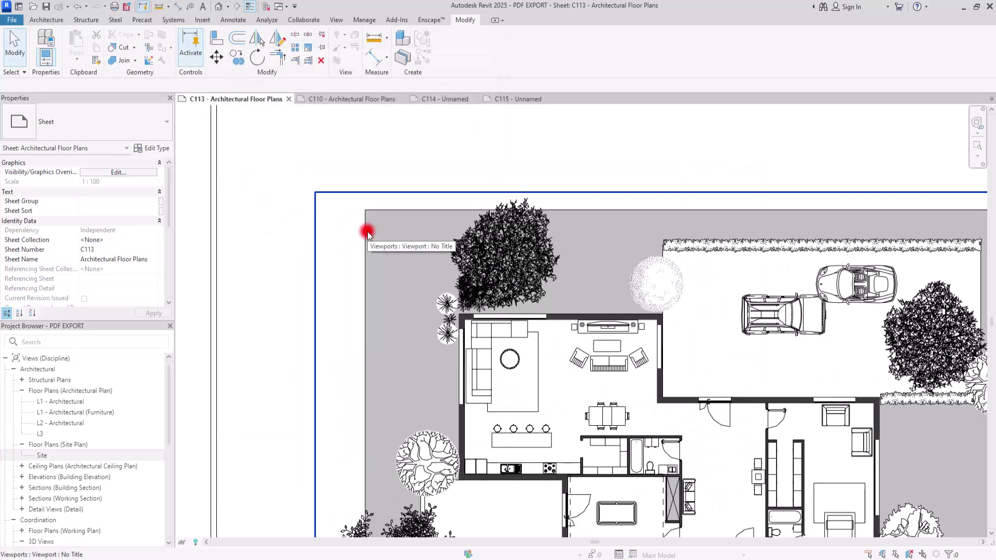
double_click(366, 232)
scroll(351, 233, up, 4)
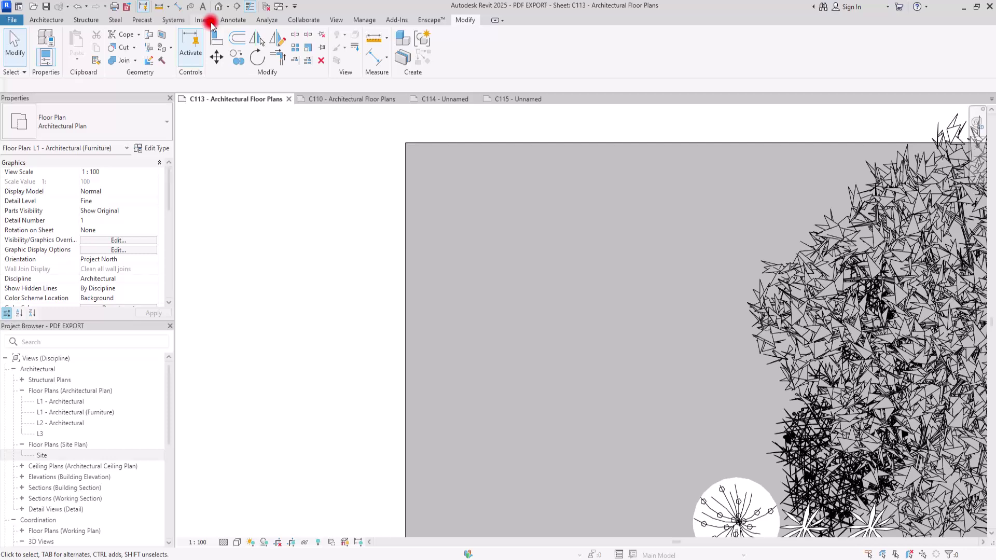
Create a rectangular filled region about 1.1 by 1.7 m beside the upper-left corner of the floor plan's grey area.
click(234, 23)
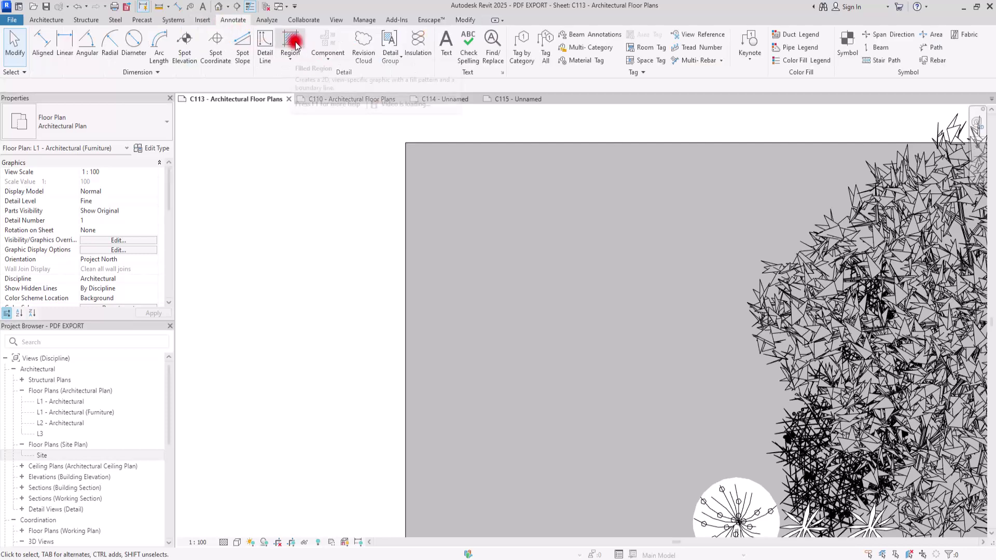
click(291, 62)
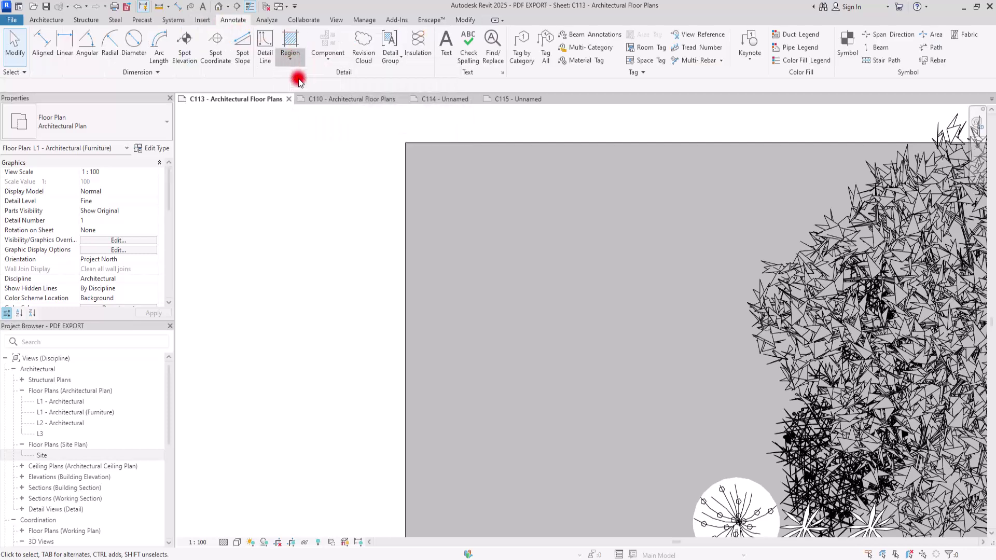
click(301, 100)
click(476, 36)
click(269, 167)
click(349, 296)
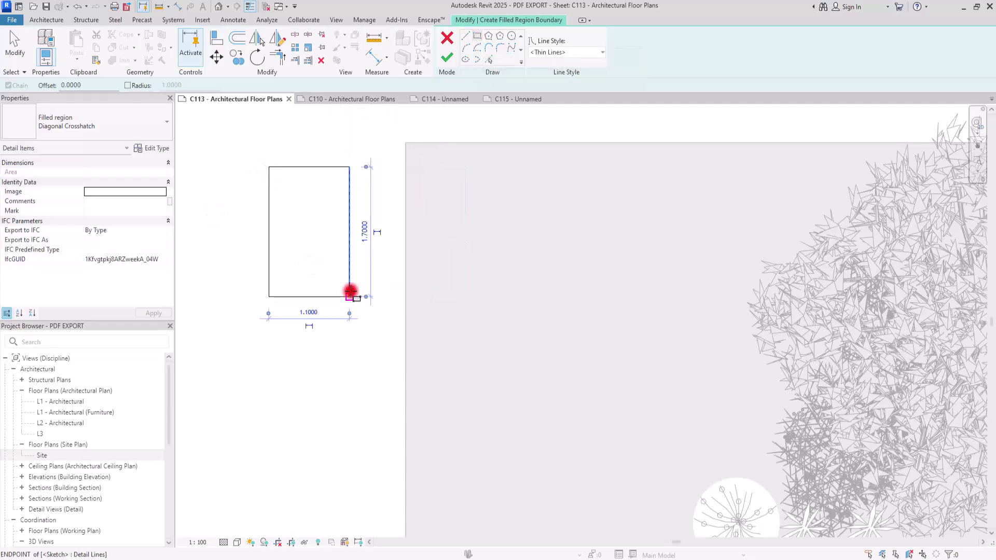
click(445, 63)
scroll(276, 174, up, 3)
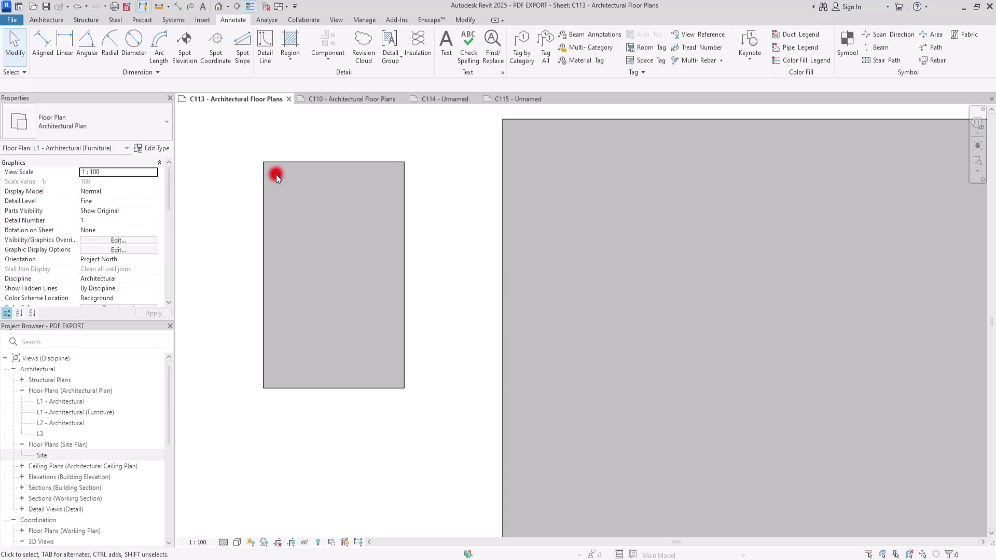
middle_drag(334, 263, 357, 244)
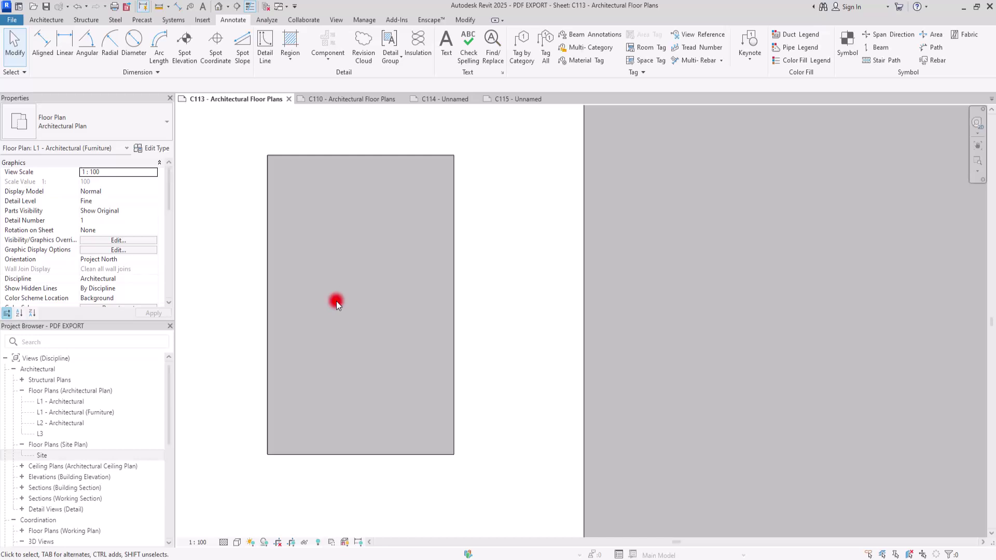
Delete the rectangular filled region beside the floor plan and deactivate the viewport to return to sheet C113.
scroll(434, 294, down, 5)
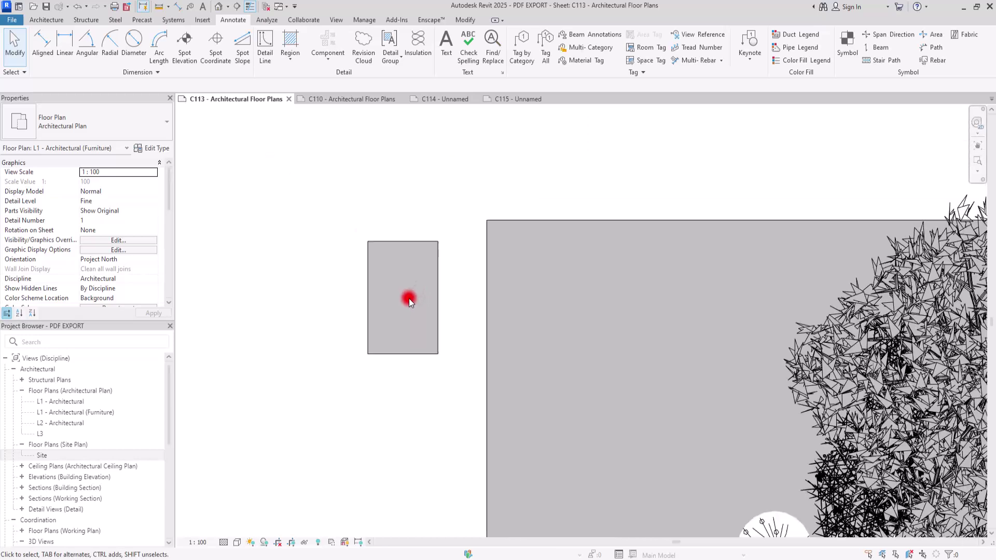
click(406, 266)
key(Delete)
scroll(409, 258, down, 2)
scroll(261, 249, down, 3)
double_click(273, 235)
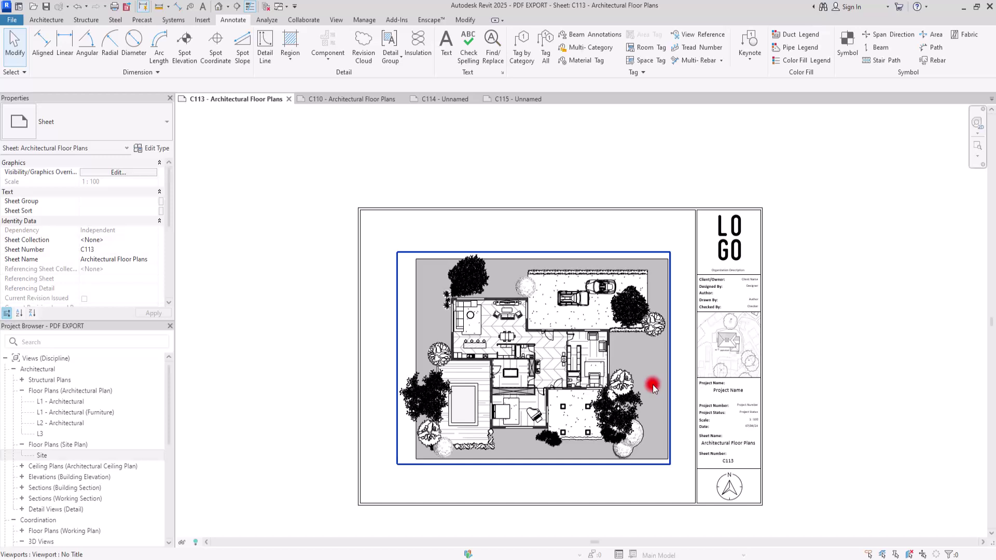
scroll(652, 403, up, 2)
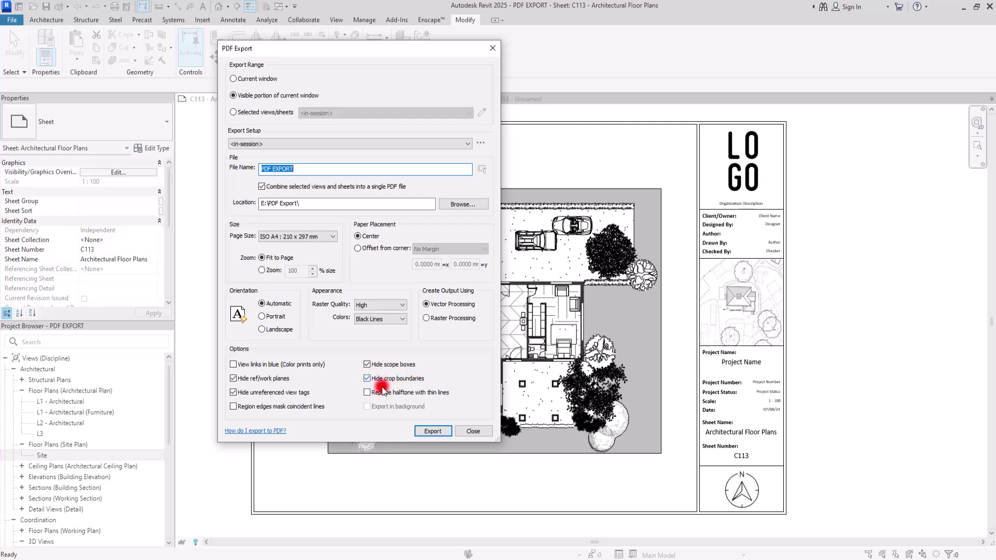
Switch to sheet C115 and turn on Replace halftone with thin lines in the PDF export options.
click(489, 51)
click(527, 99)
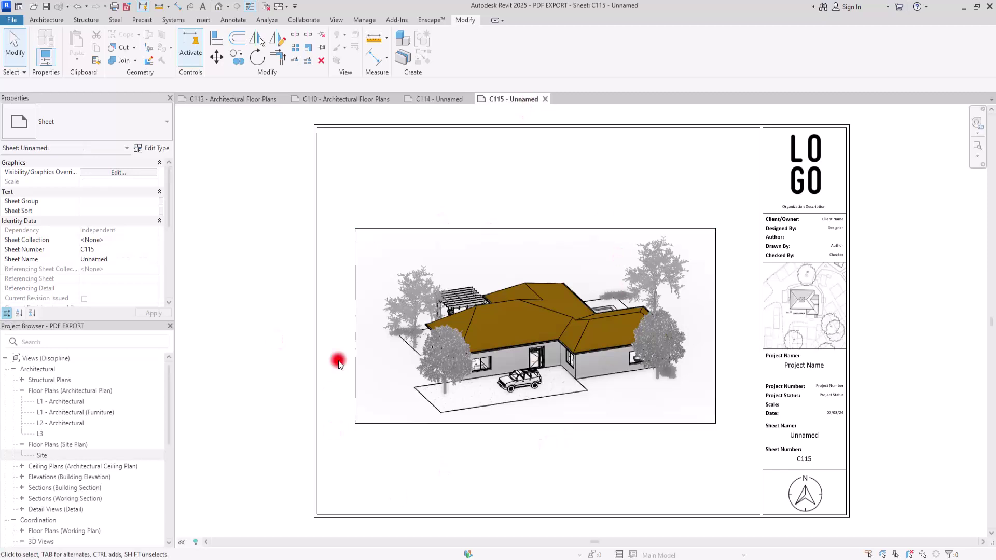
click(436, 329)
click(12, 20)
click(148, 111)
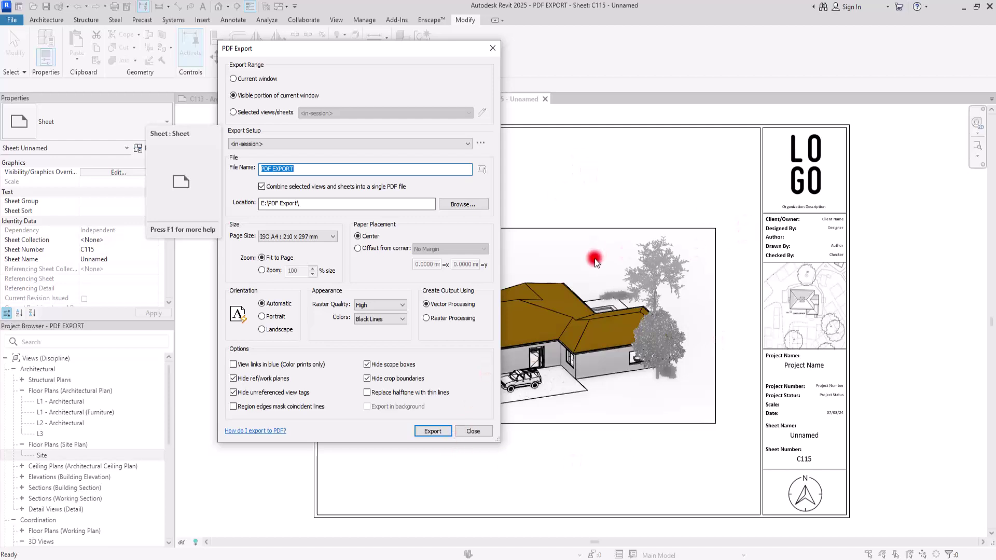
drag(483, 44, 548, 24)
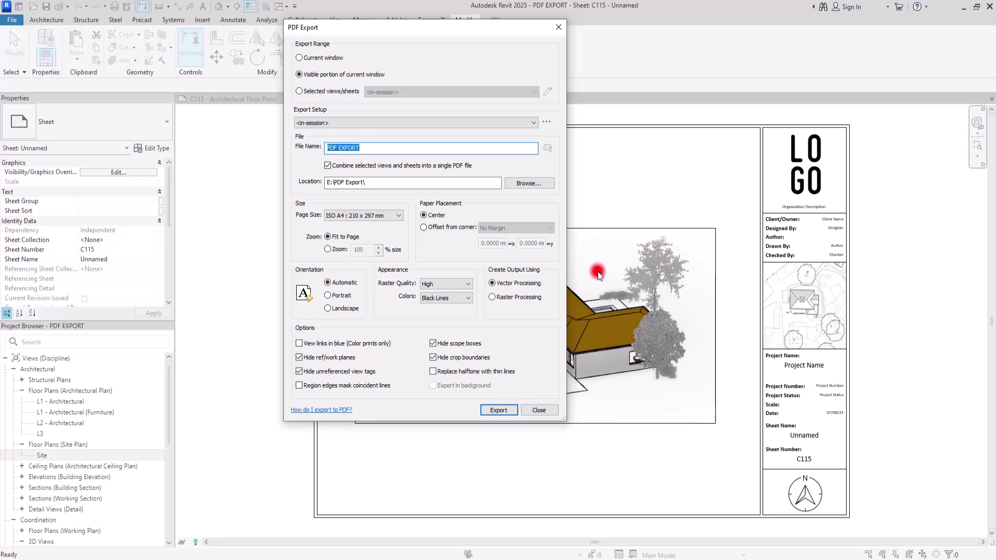
click(445, 373)
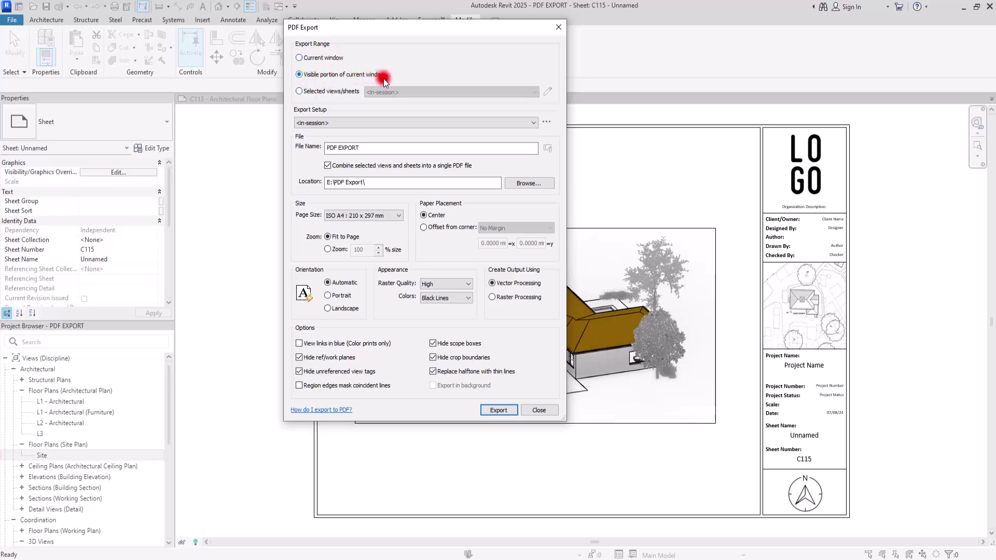
Set the export range to Current window, check the export setup's save options, and close the PDF export without exporting.
click(326, 94)
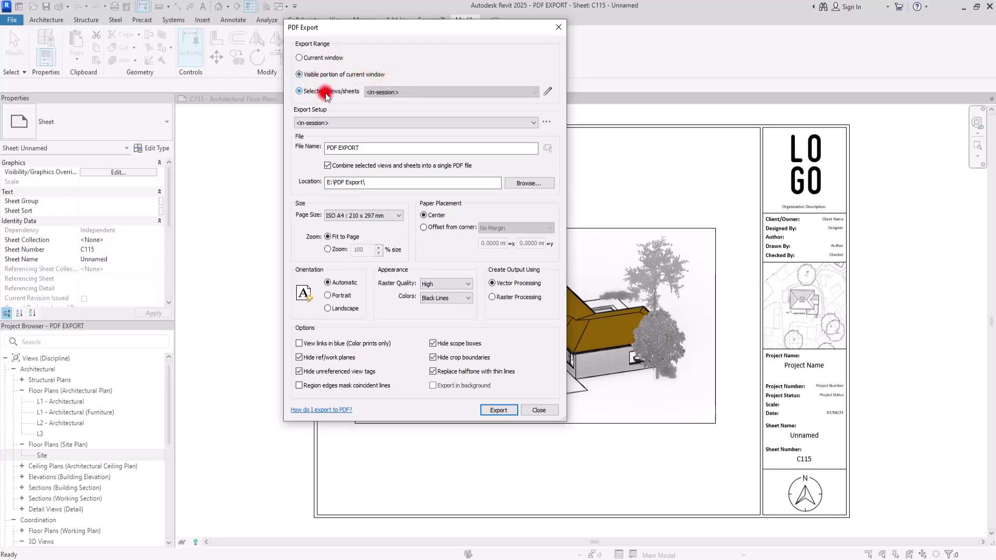
click(300, 59)
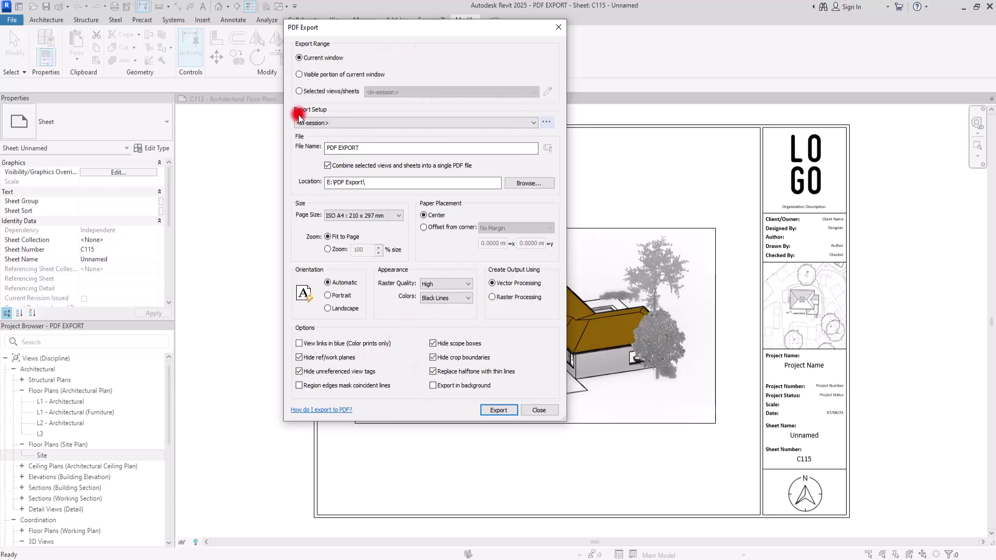
click(547, 123)
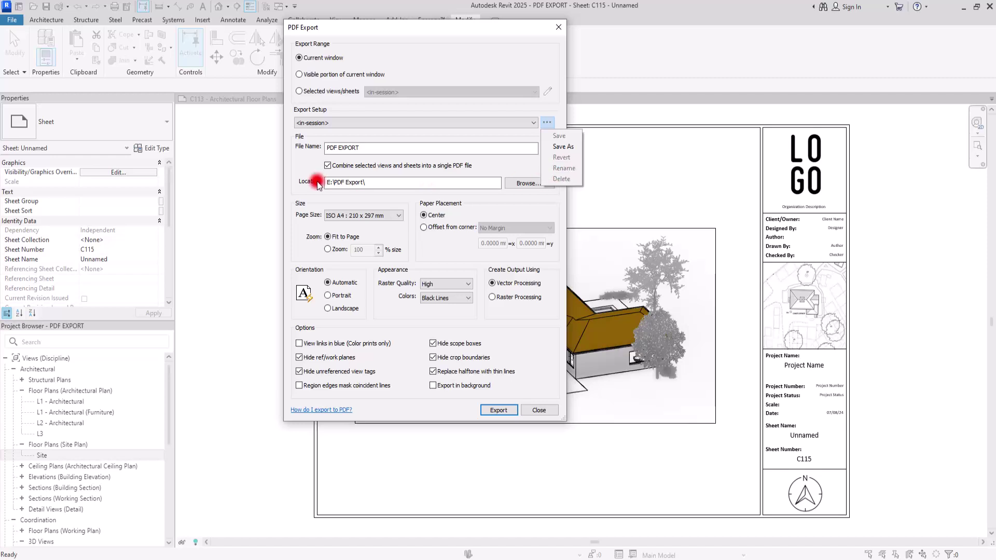
click(305, 164)
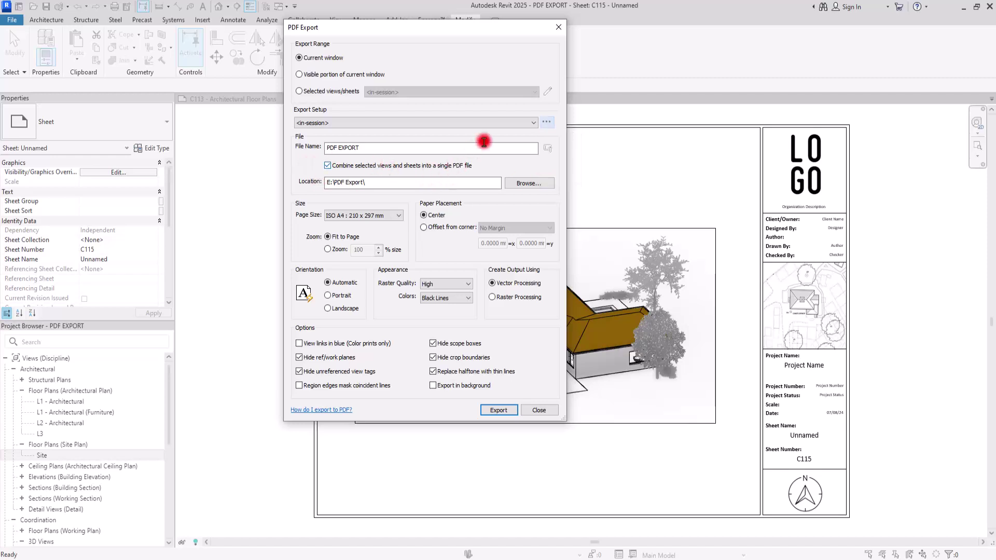
click(559, 27)
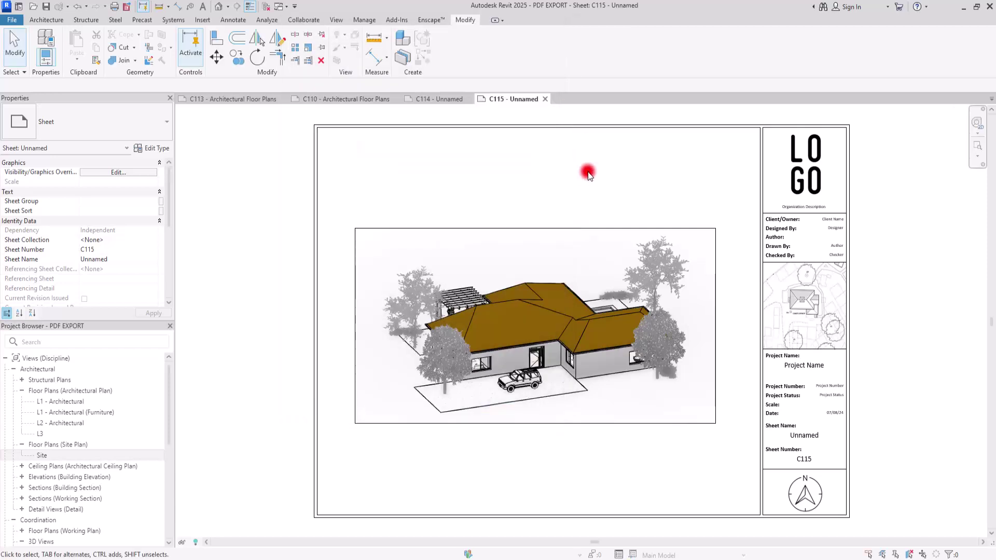